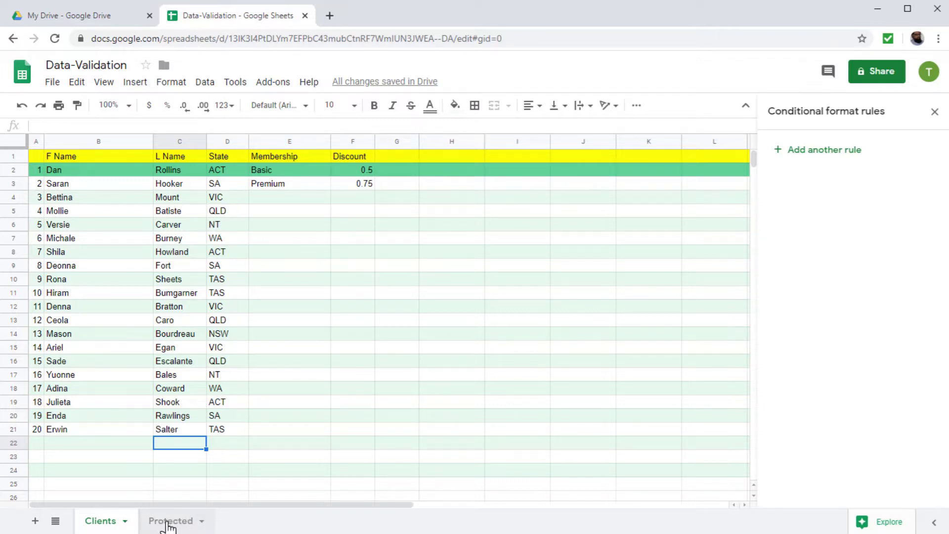
Step: Protect column A of the Protected sheet with a short description, editable only by you
click(167, 522)
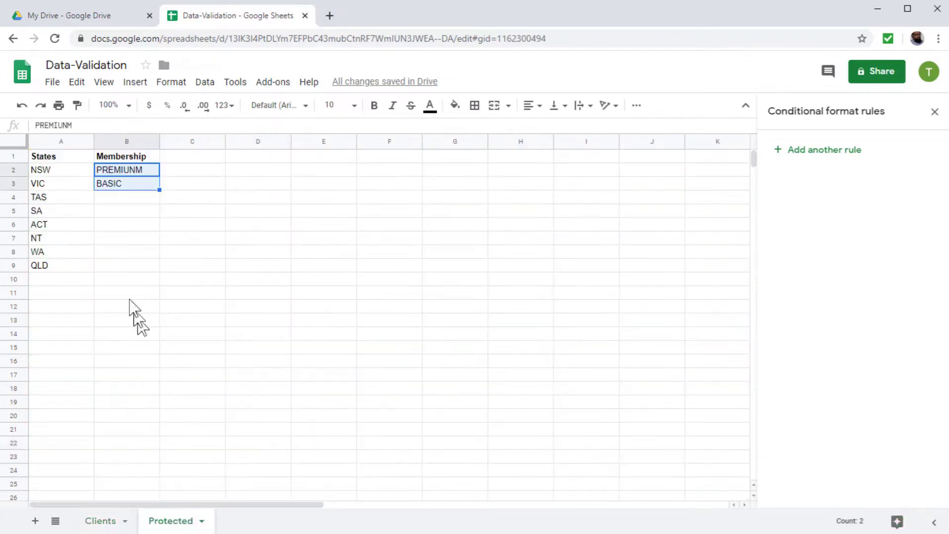
click(111, 257)
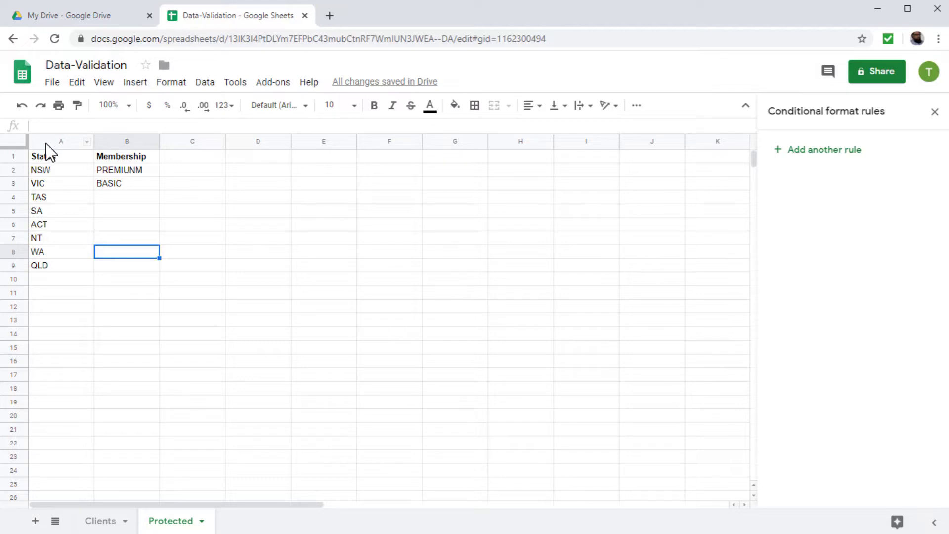
click(45, 142)
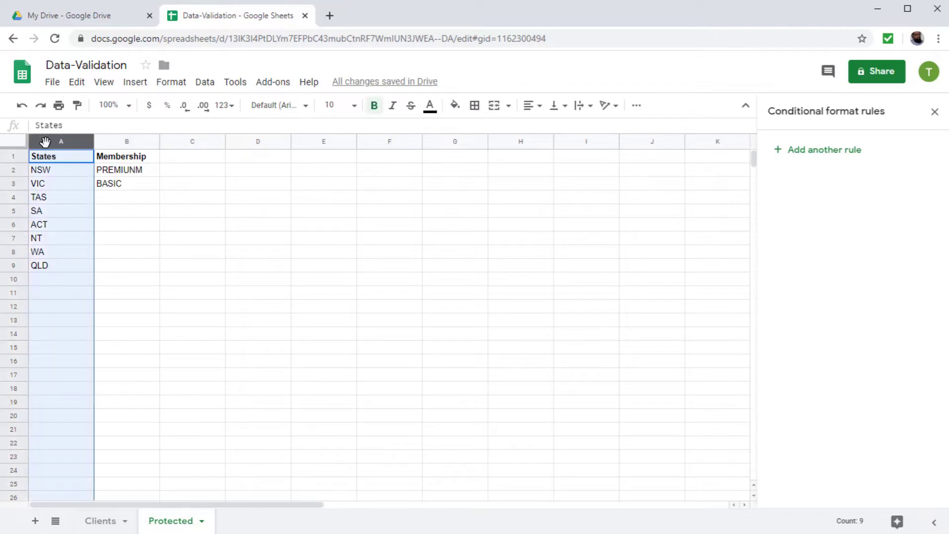
click(205, 83)
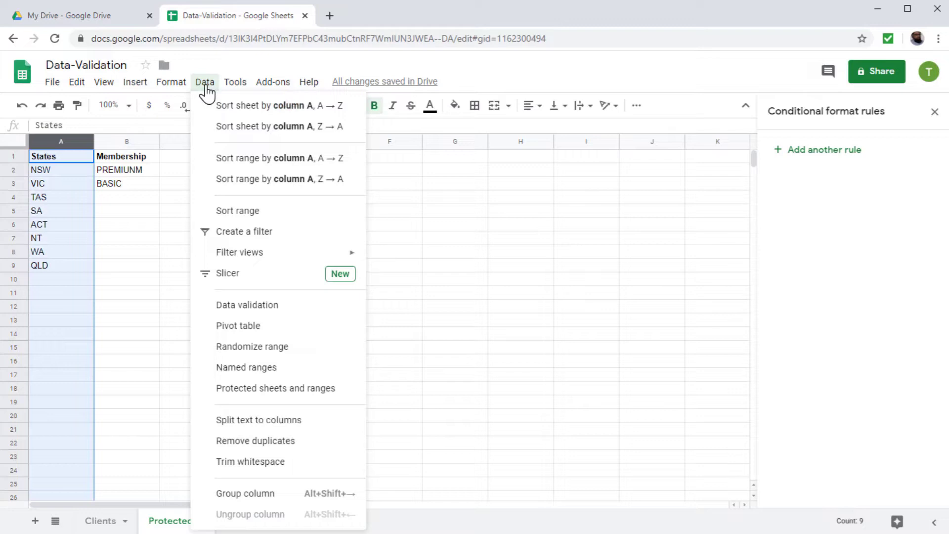
click(286, 391)
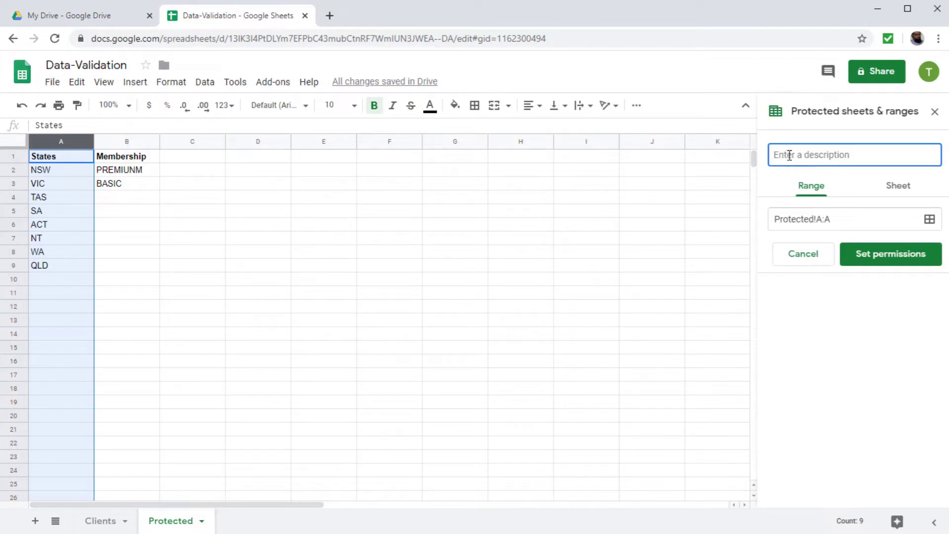
text(protected by Tahir)
click(886, 262)
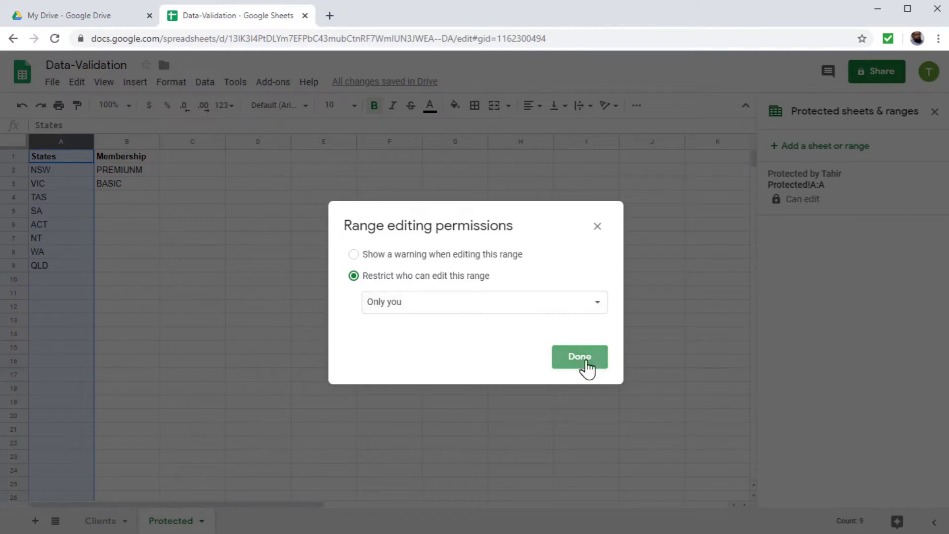
click(581, 365)
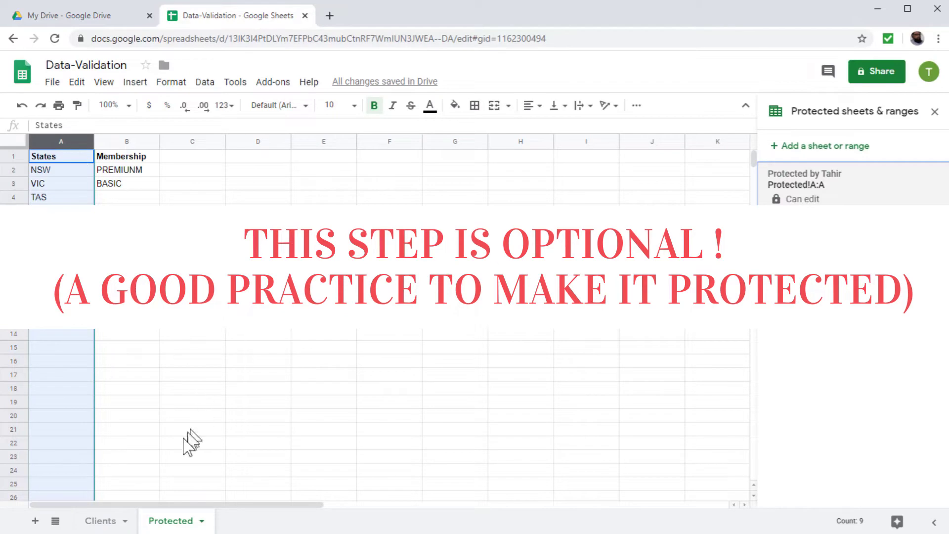
Step: Start a List from a range validation rule on the Clients State column D
click(104, 521)
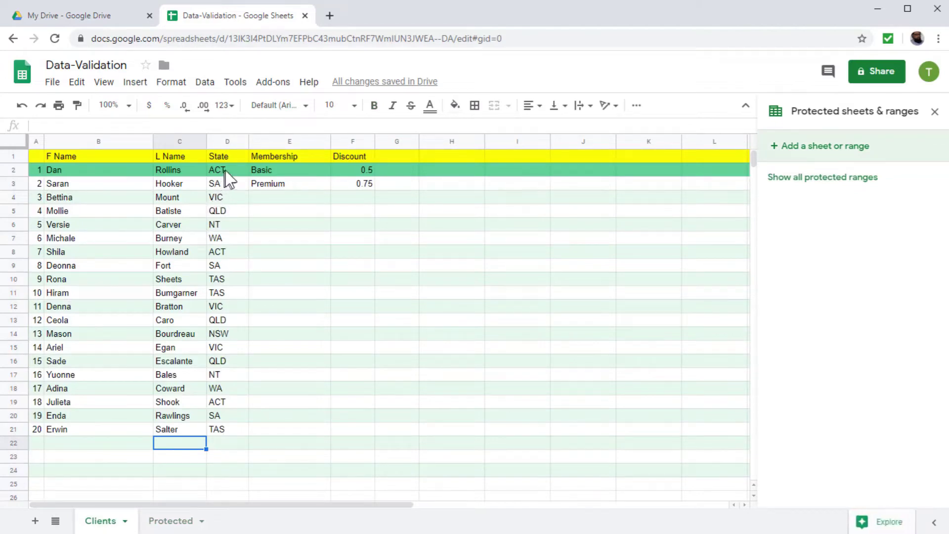
click(232, 141)
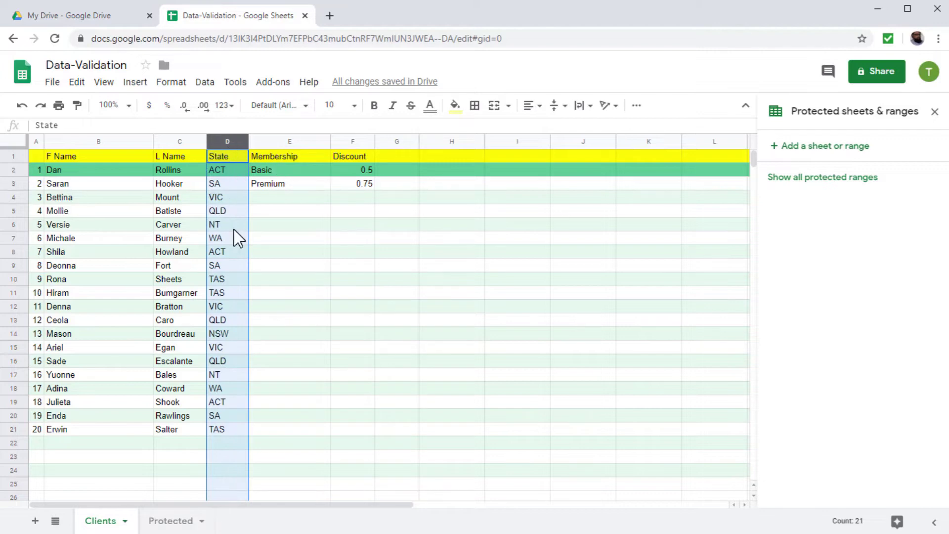
click(205, 82)
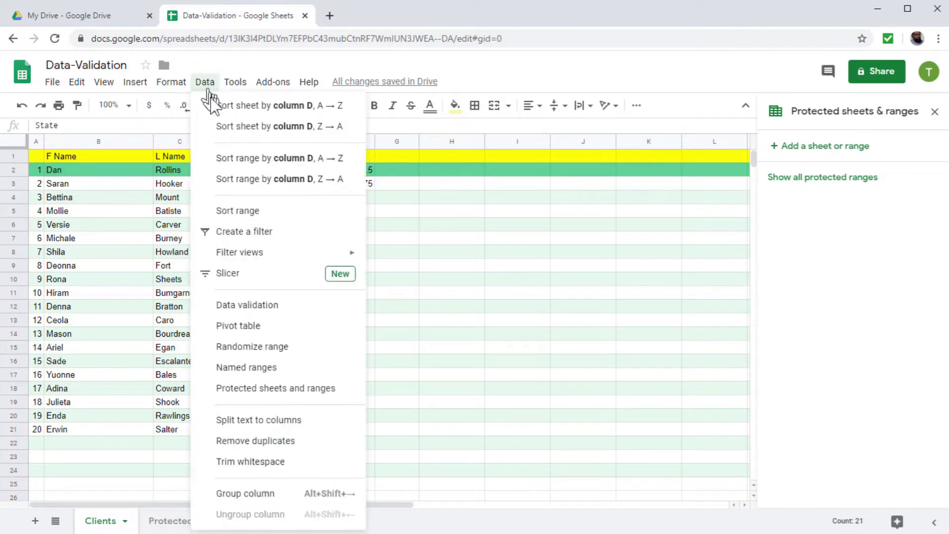
click(255, 311)
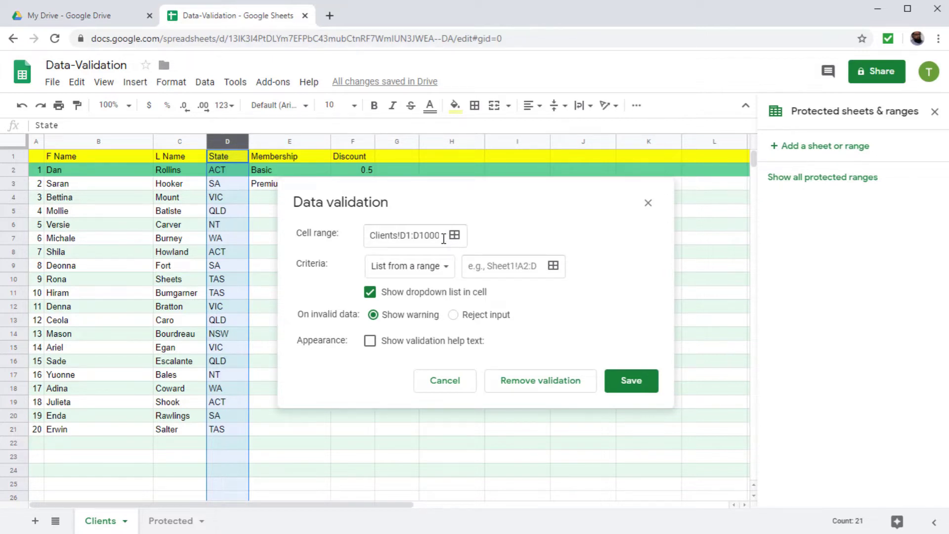
click(447, 269)
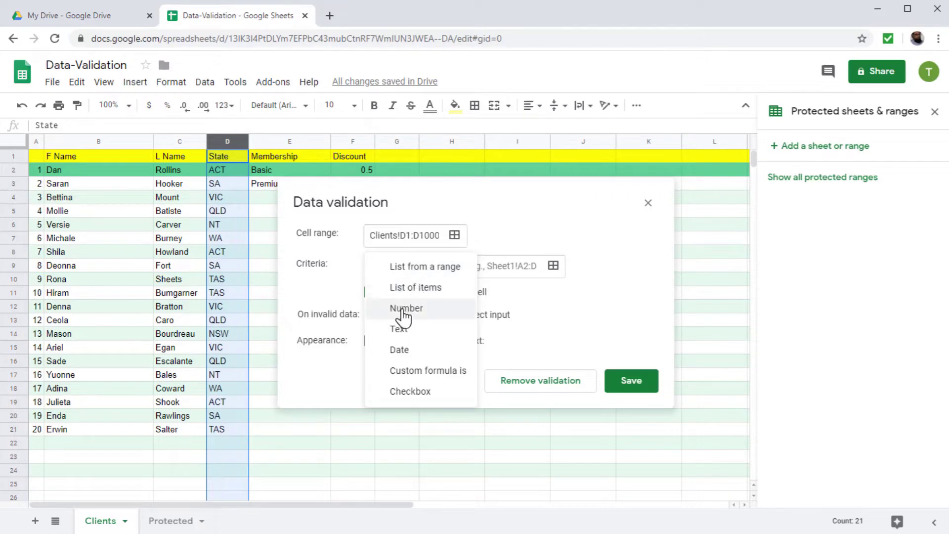
click(419, 270)
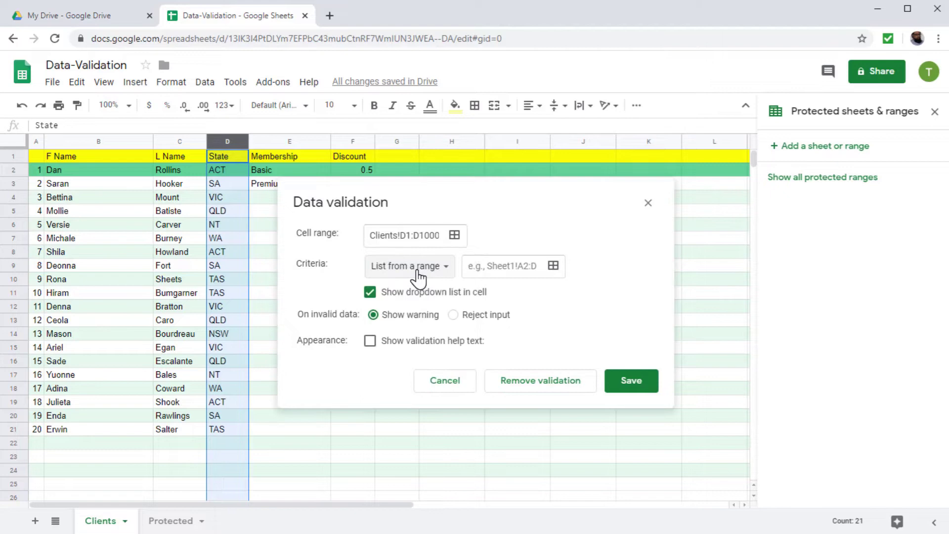
Step: Pick the state codes Protected!A2:A9 (NSW to QLD) as the list source
click(553, 266)
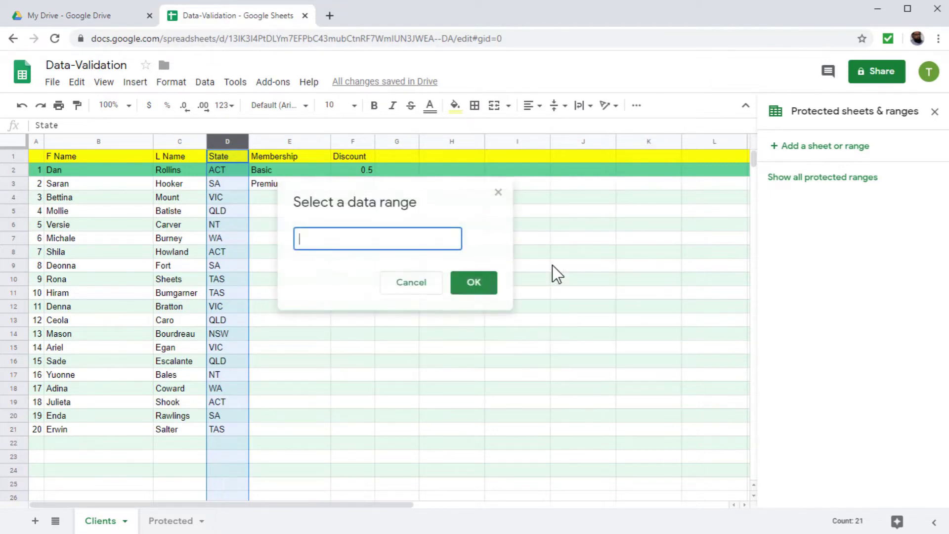
click(166, 522)
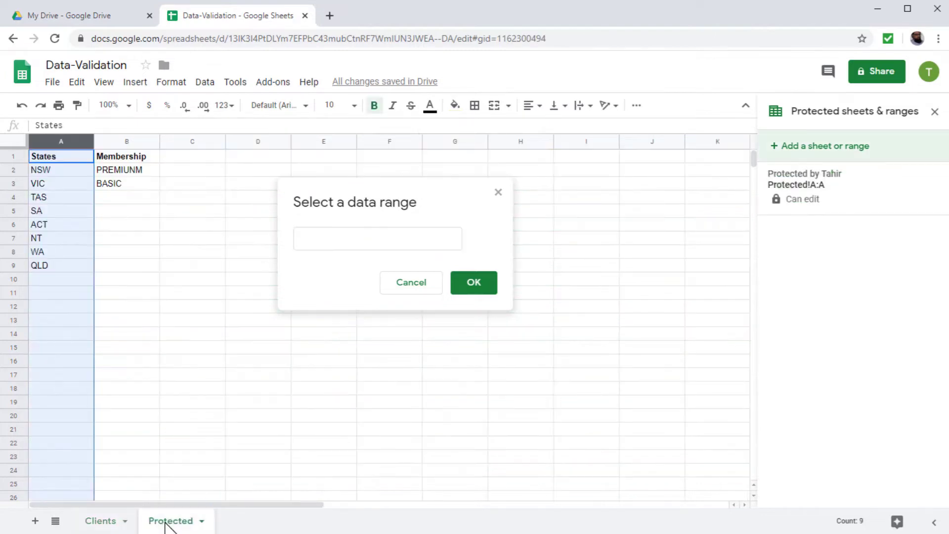
click(85, 227)
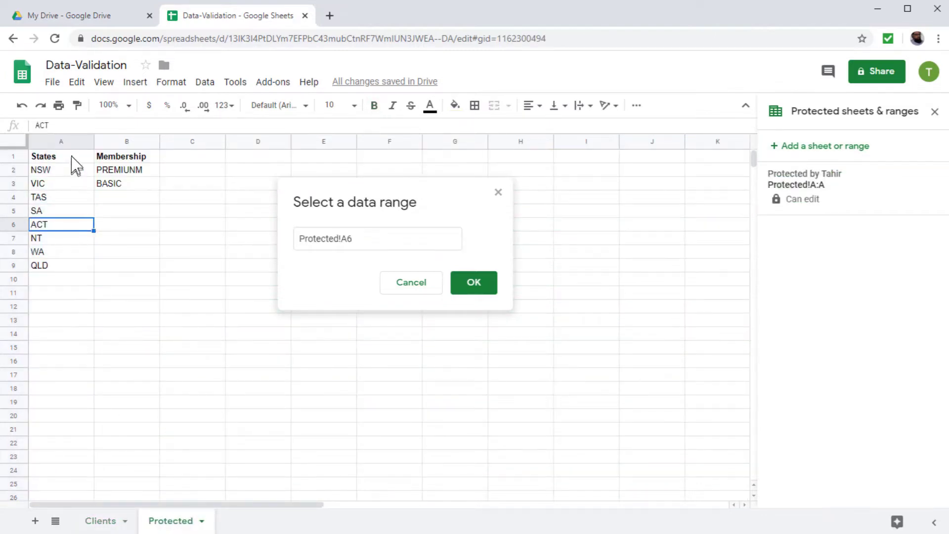
drag(65, 170, 60, 265)
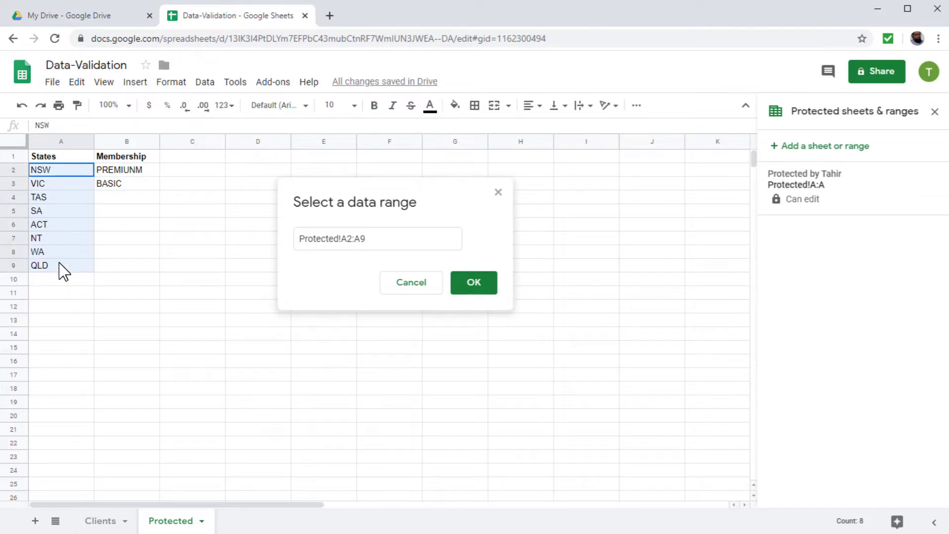
drag(59, 263, 59, 264)
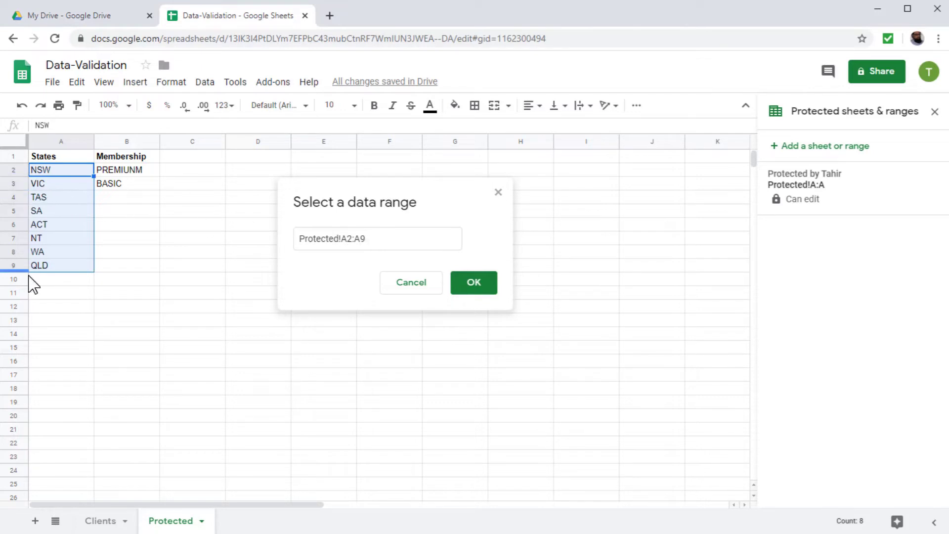
Step: Confirm Protected!A2:A9, reject invalid input, and show help text 'This is not a valid Australian State Code'
click(473, 290)
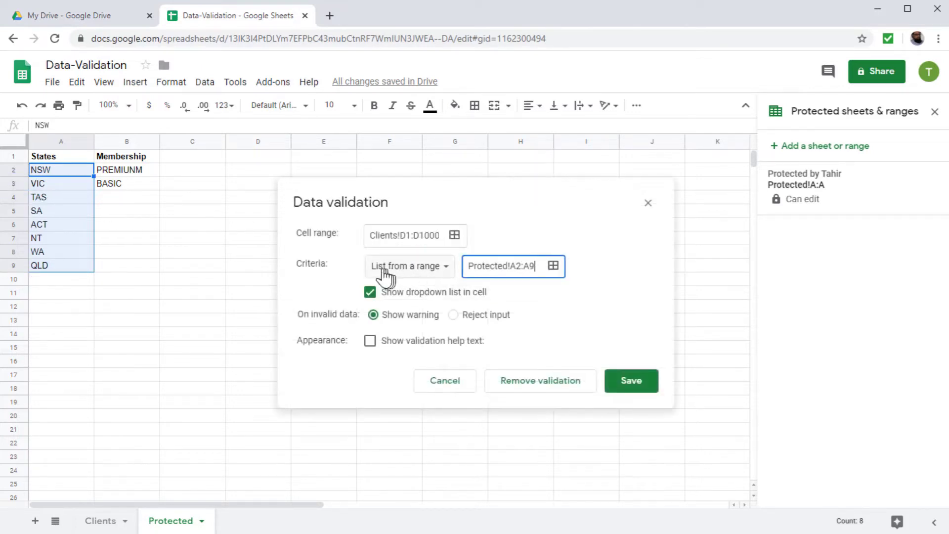
click(547, 293)
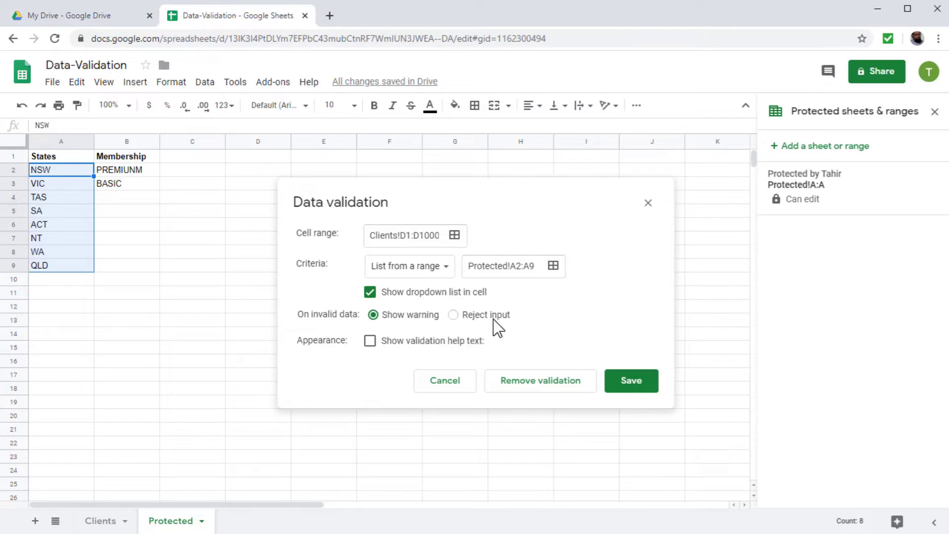
click(454, 315)
click(369, 341)
drag(530, 376, 349, 383)
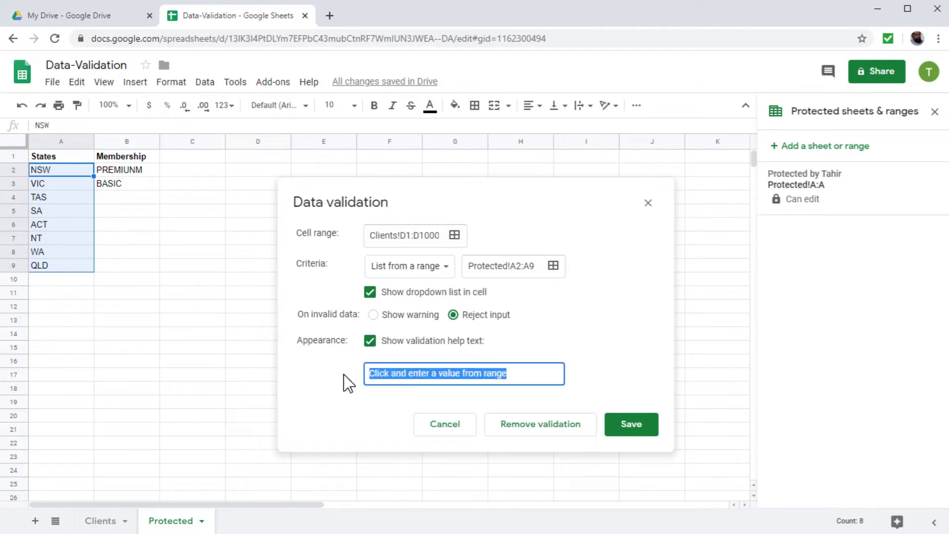
text(This is not )
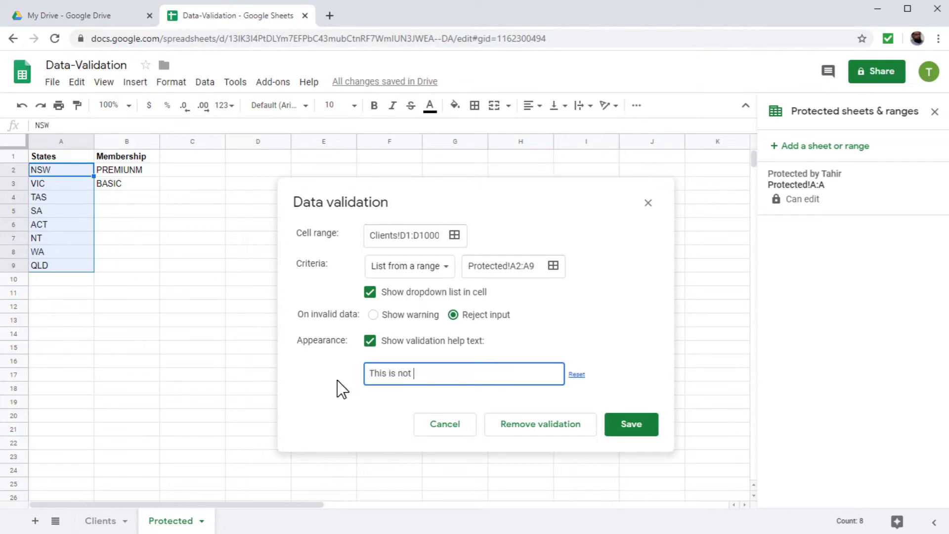
text(a valid Australian State Co)
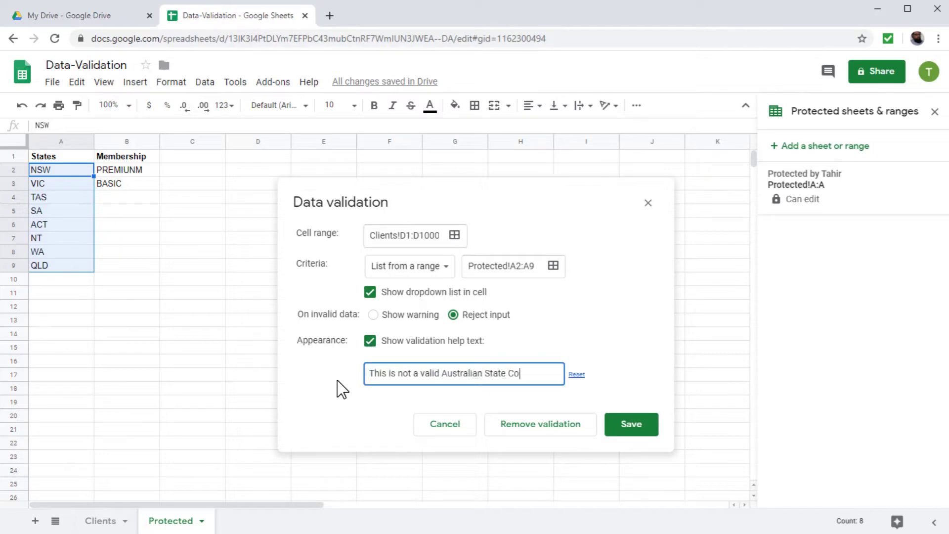
text(de)
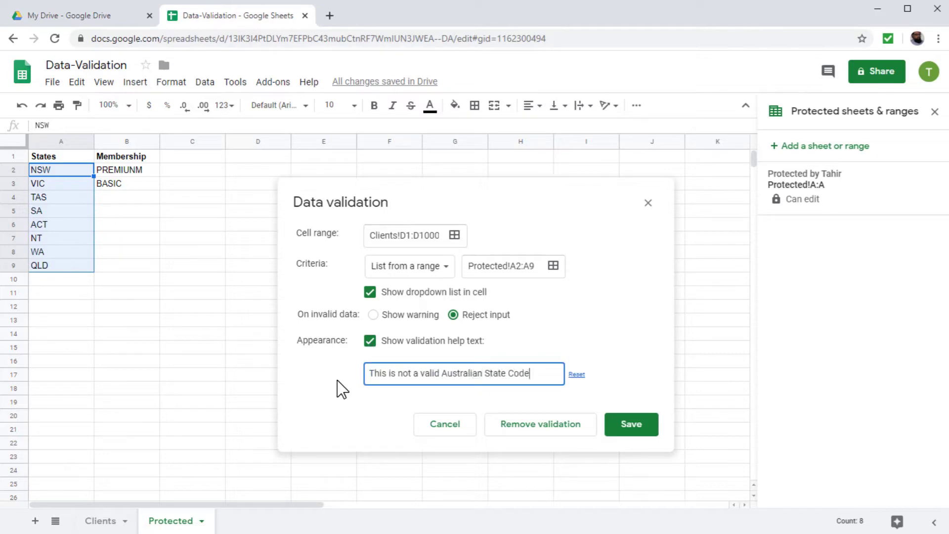
click(632, 427)
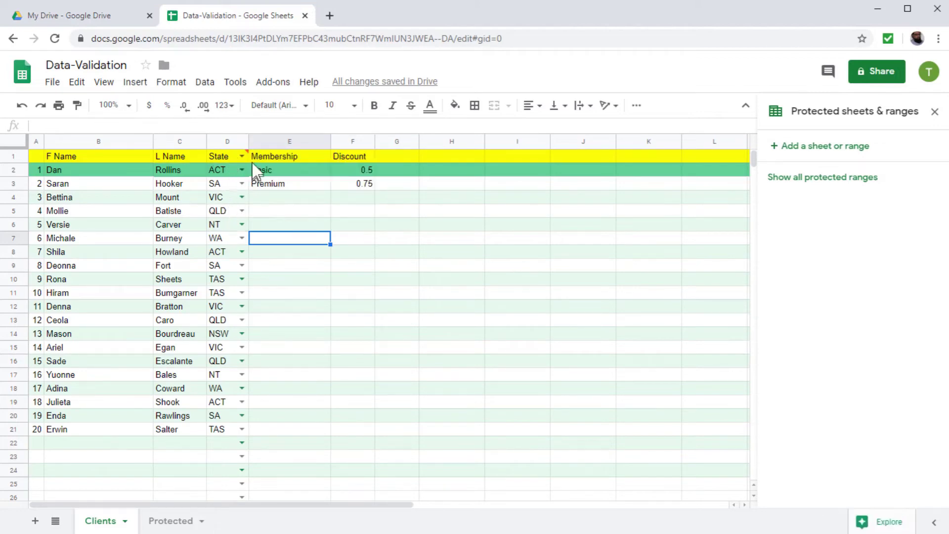
mouse_move(248, 156)
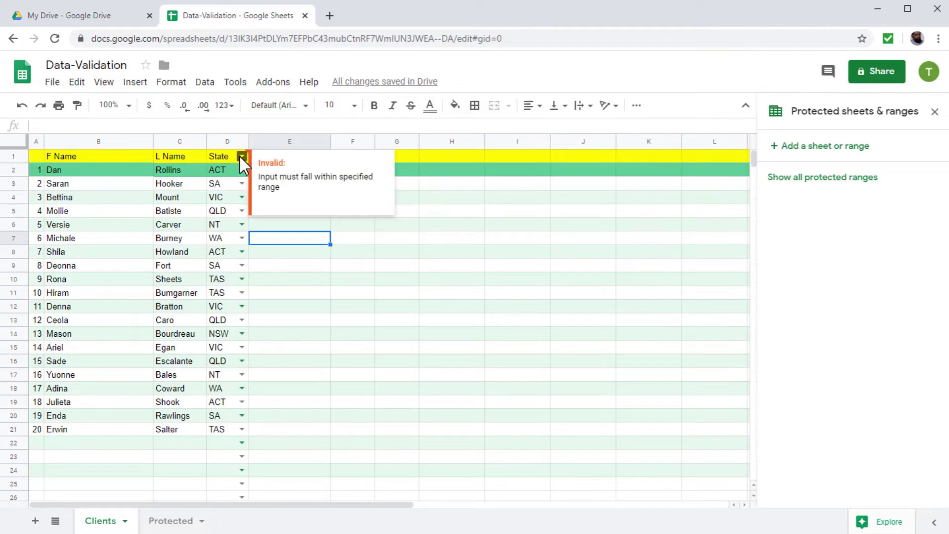
click(11, 156)
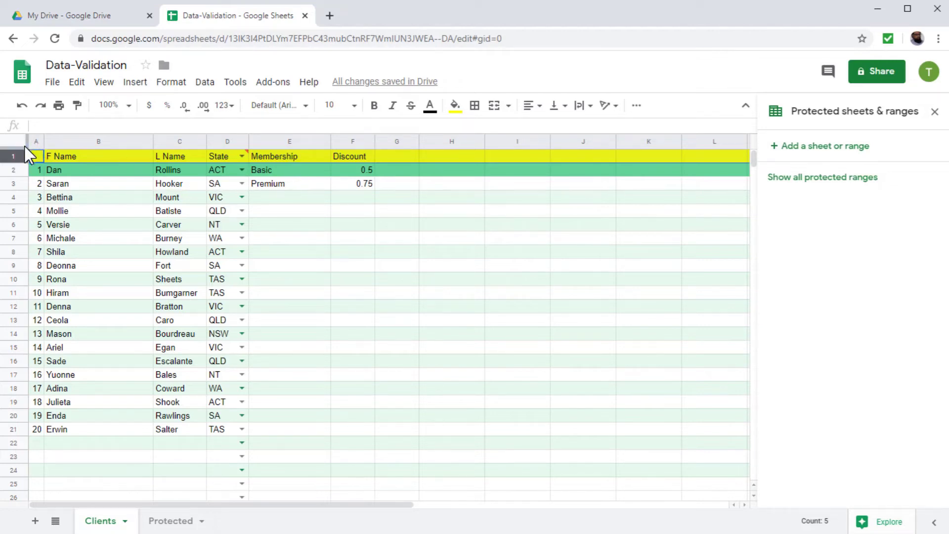
Step: Remove the data validation from the Clients header row A1:U1
click(203, 84)
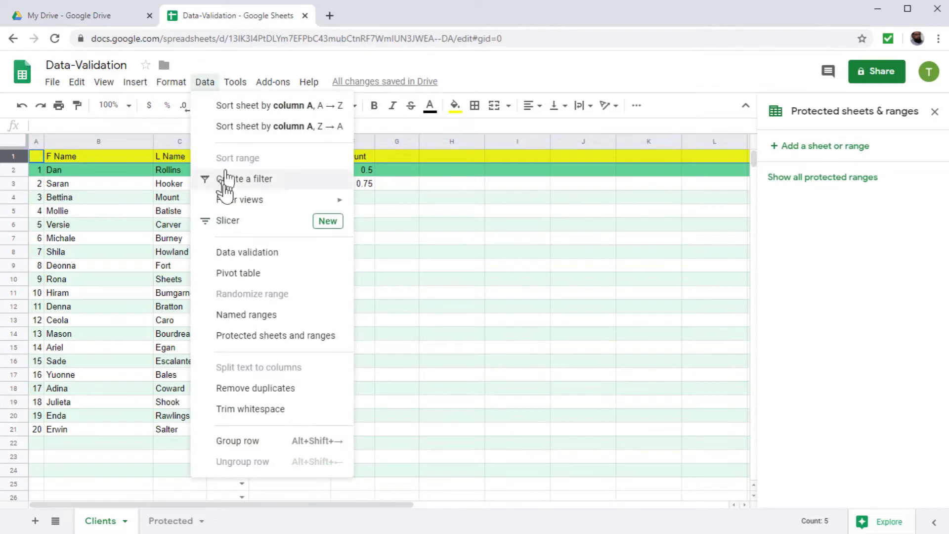
click(258, 252)
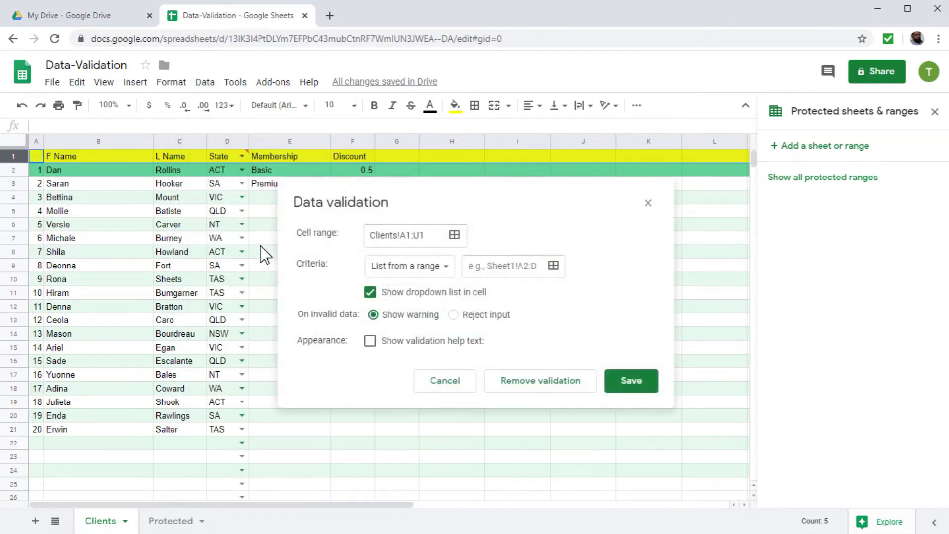
click(566, 393)
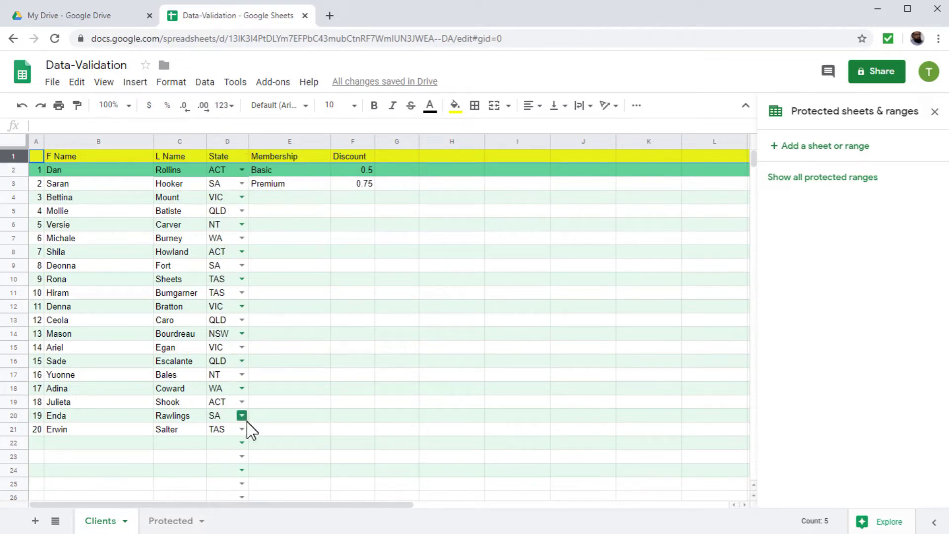
Step: Enter the invalid code YKL in D22 and dismiss the rejection warning
click(223, 443)
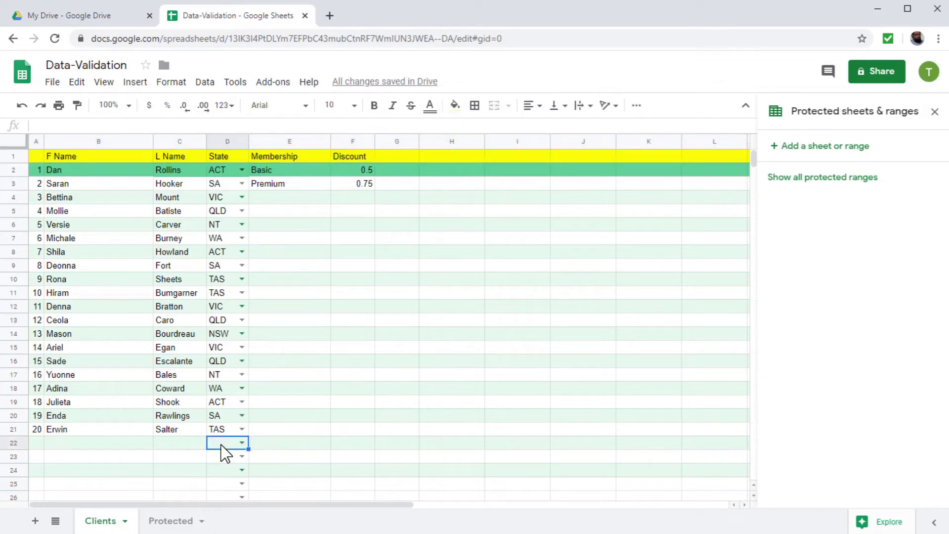
click(242, 443)
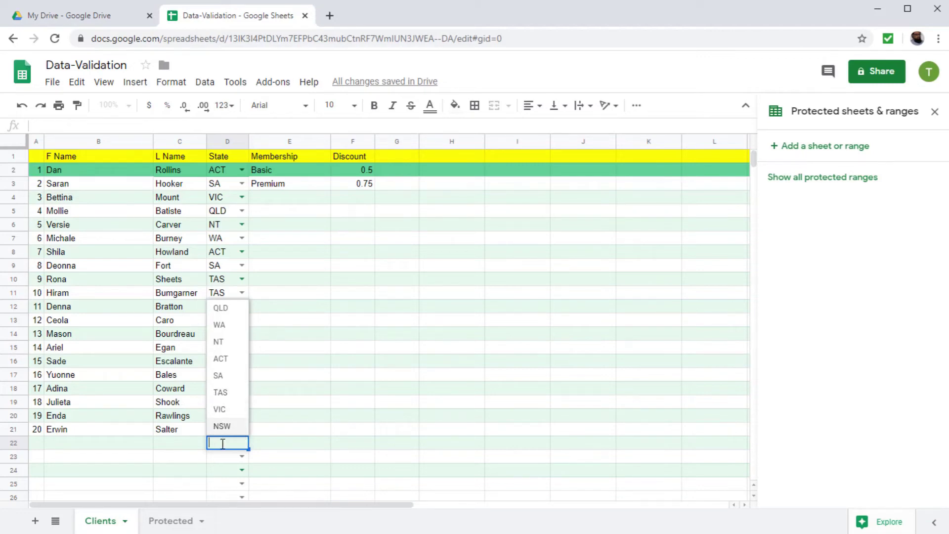
text(YKL)
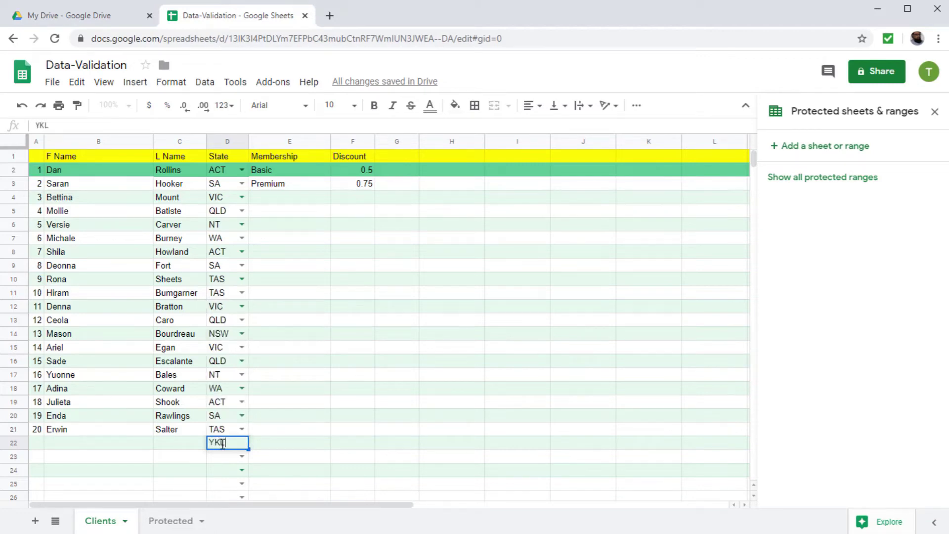
key(Return)
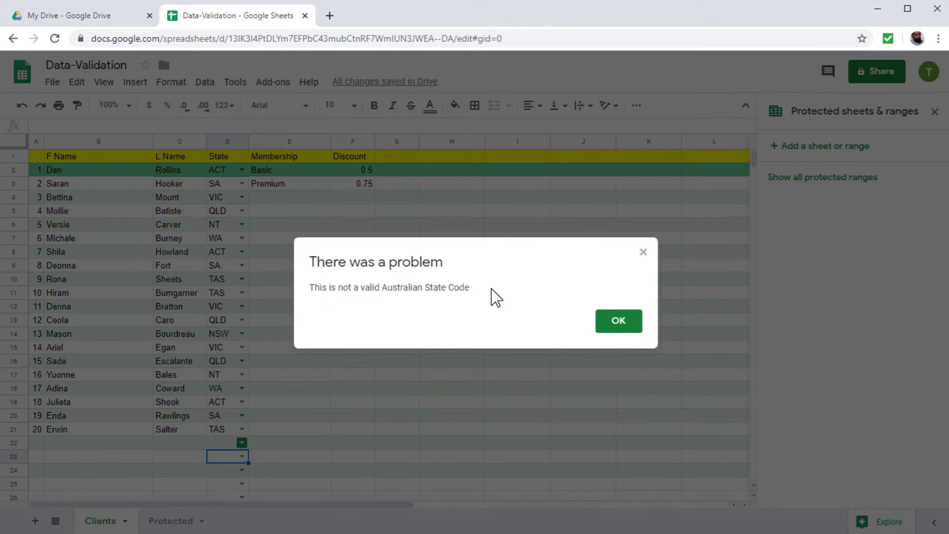
click(627, 331)
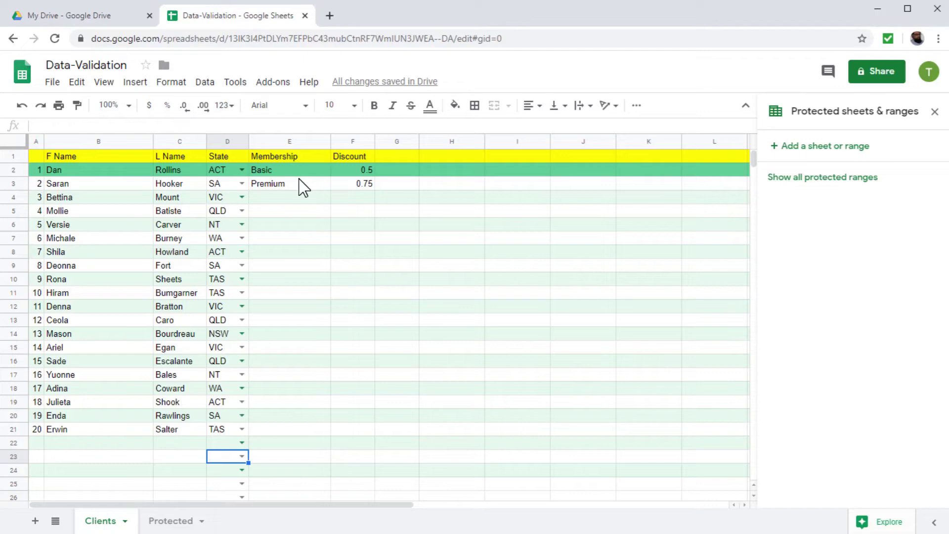
Step: Inspect the IF discount formula in F2, then select the Membership column E
click(360, 171)
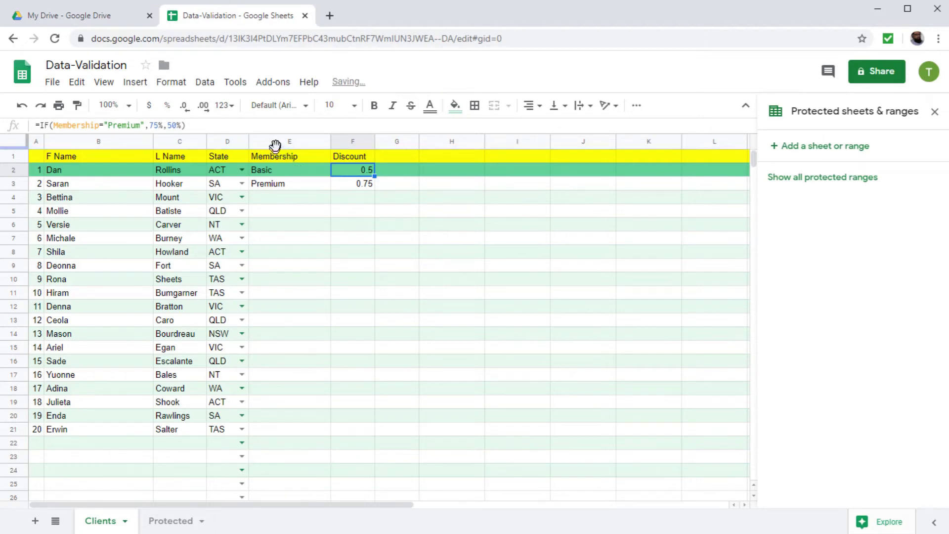
click(272, 140)
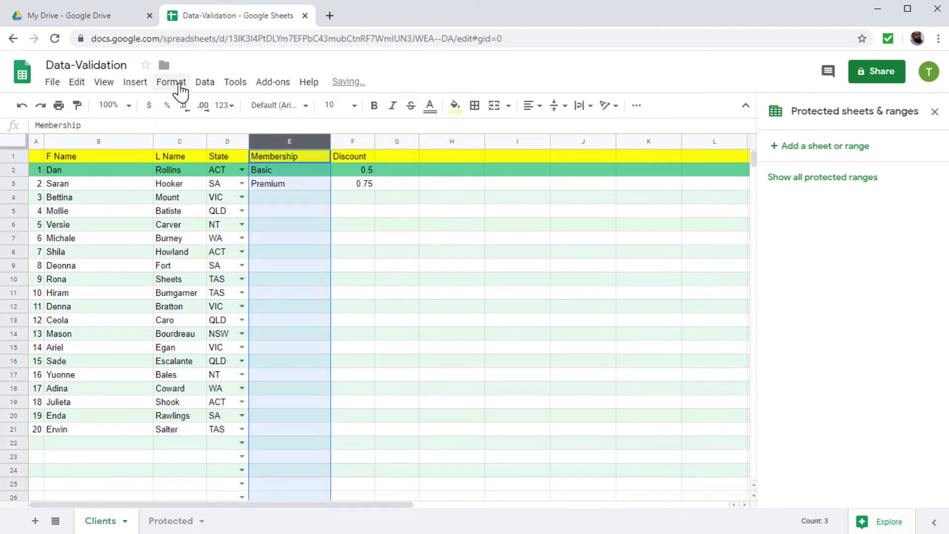
Step: Check the named range Membership (Clients!E:E), then revisit F2's discount formula
click(204, 83)
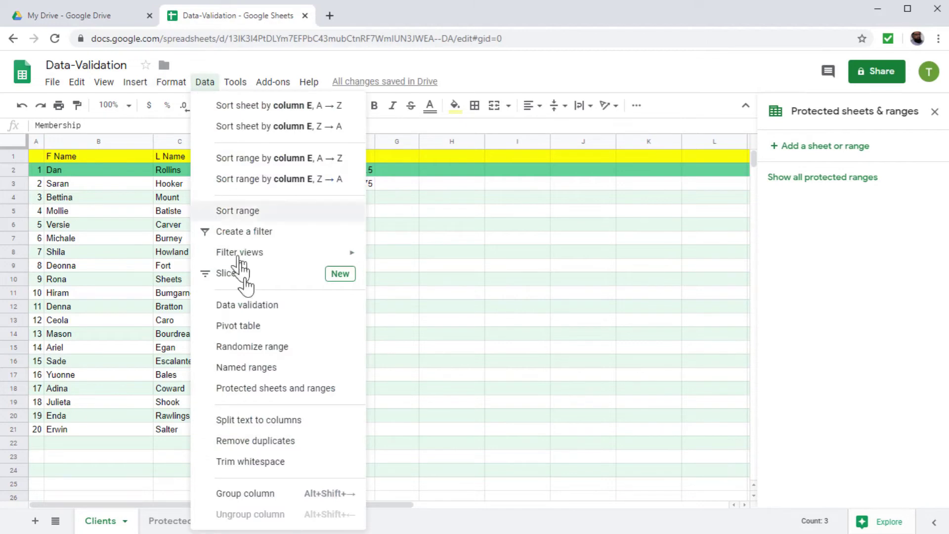
click(245, 368)
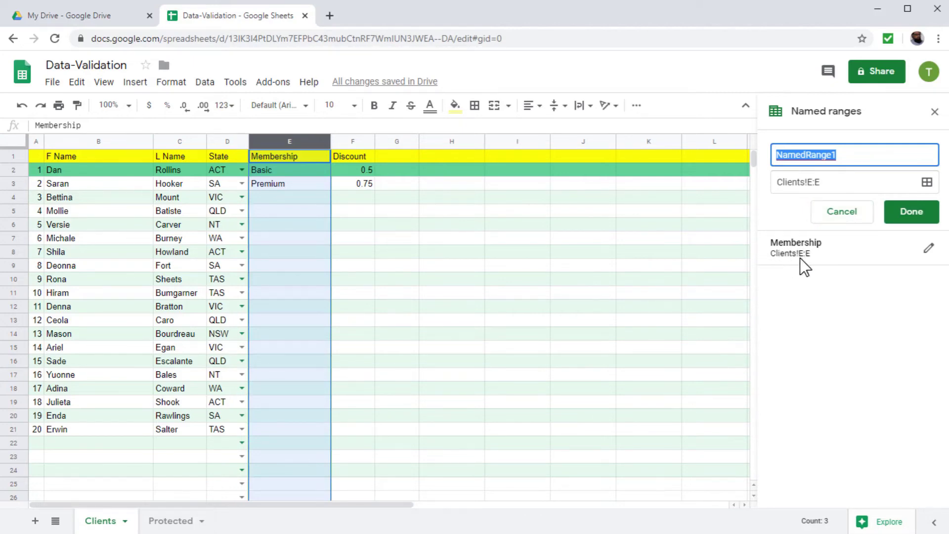
click(840, 213)
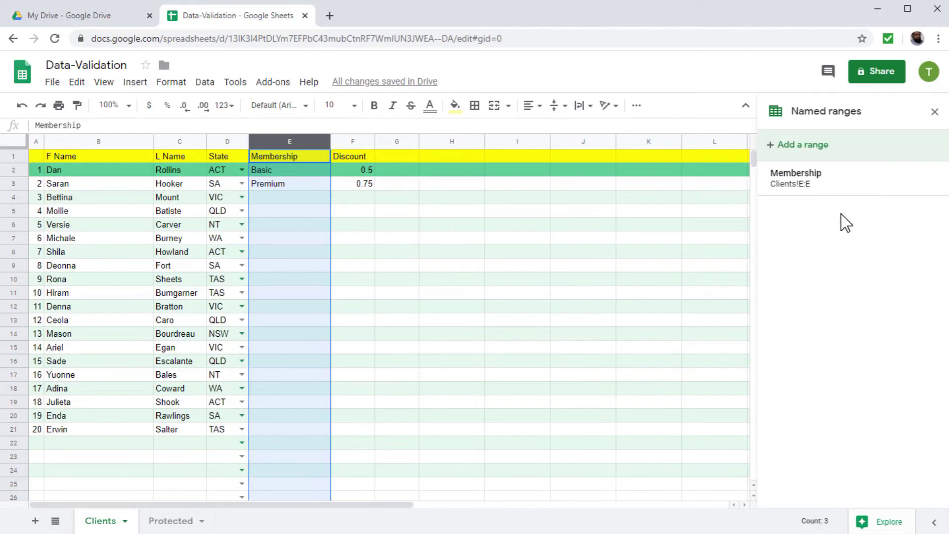
click(360, 139)
click(363, 171)
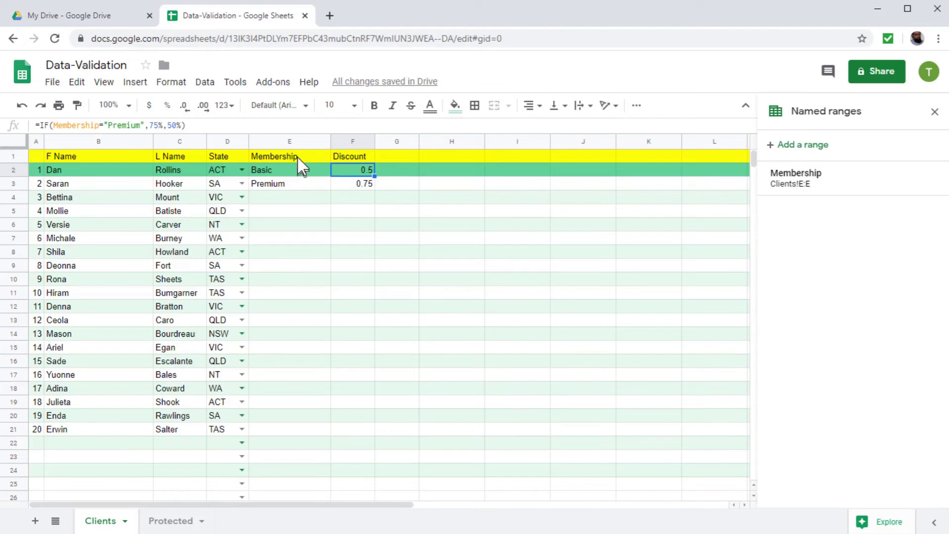
Step: Add a List of items validation 'Basic,Premium' to the Membership column E
click(294, 140)
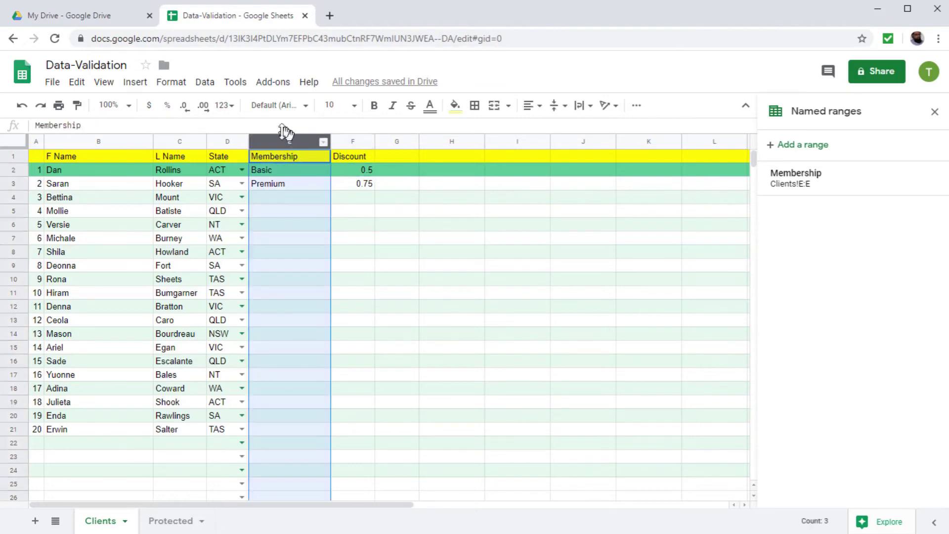
click(205, 82)
click(258, 306)
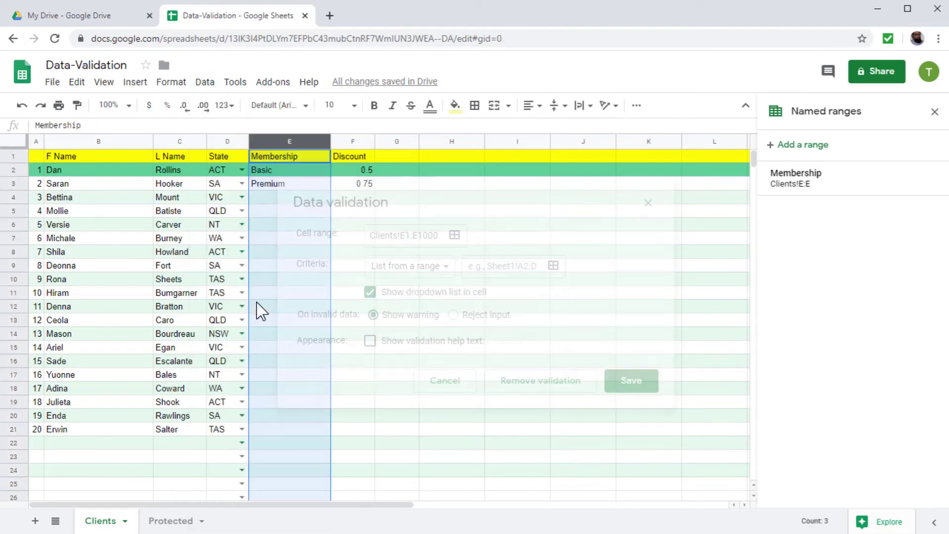
click(445, 269)
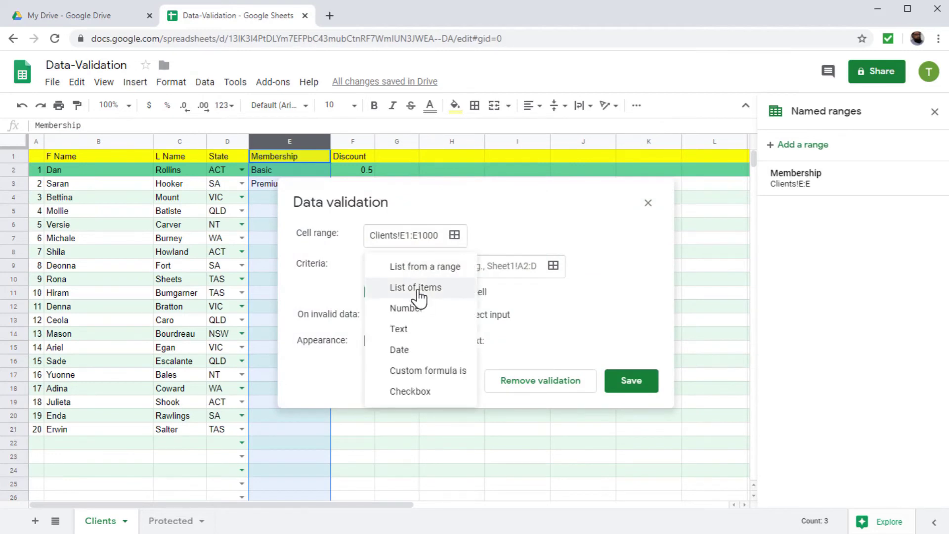
click(419, 295)
click(448, 268)
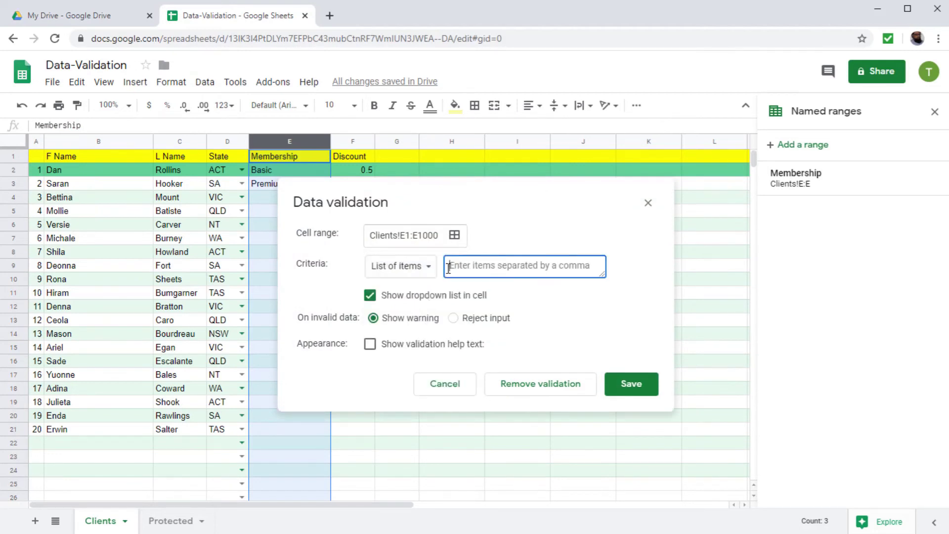
text(Basic)
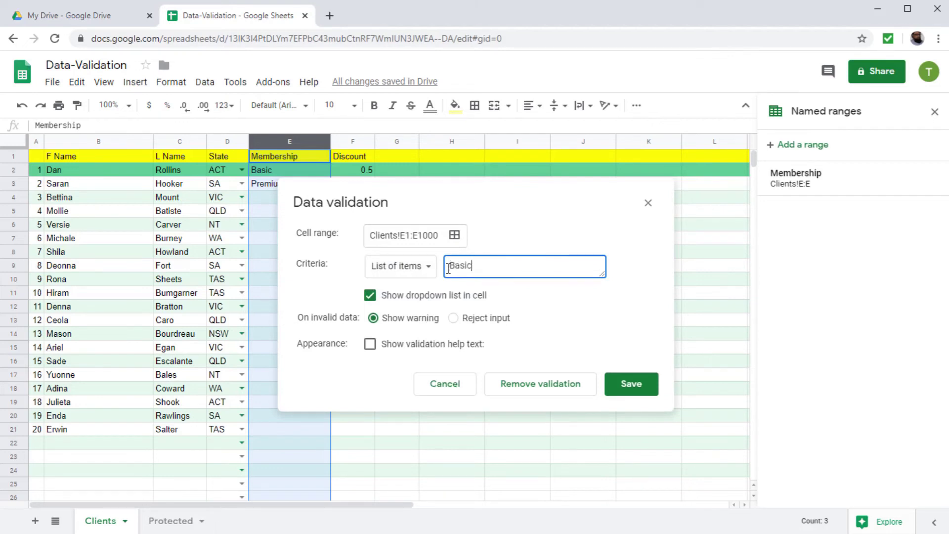
text(,Premium)
click(633, 392)
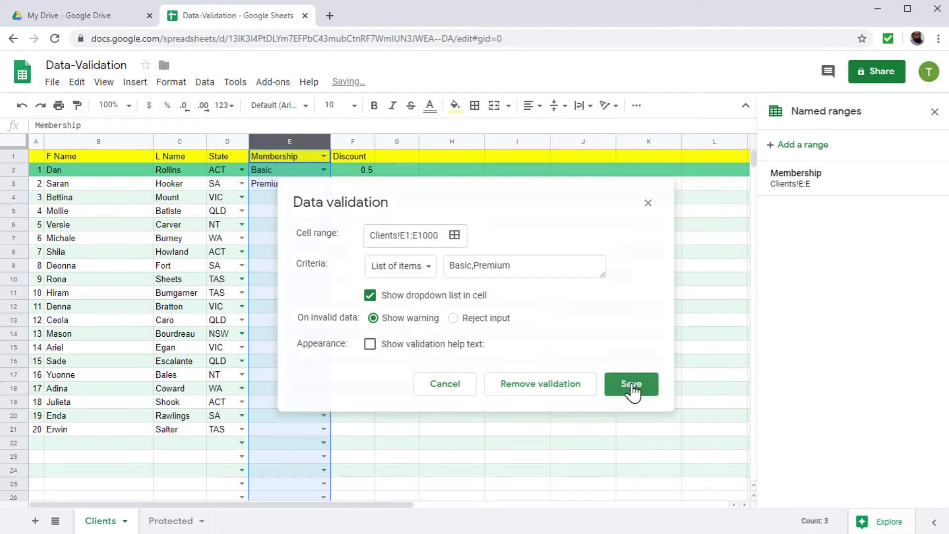
Step: Test the Membership rule by entering 'Something else' in E4
click(294, 198)
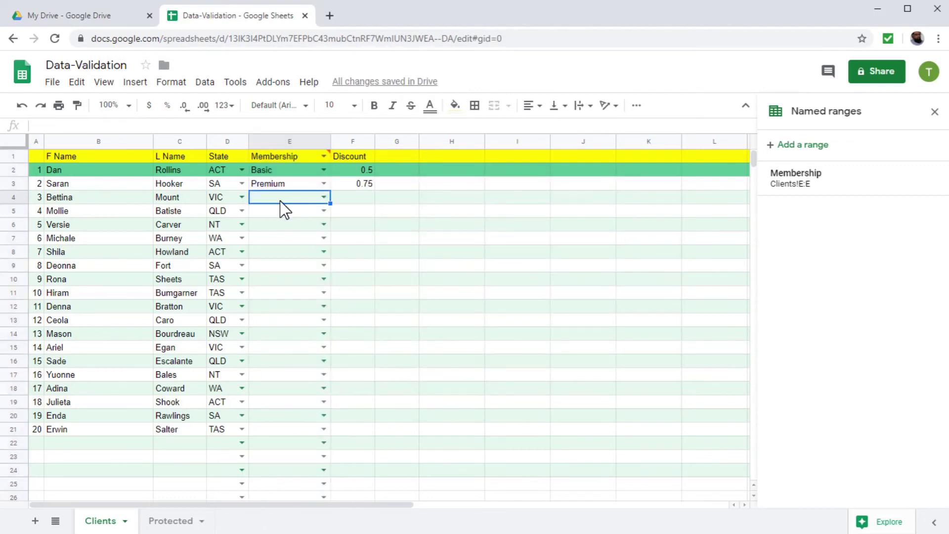
text(Something else)
key(Return)
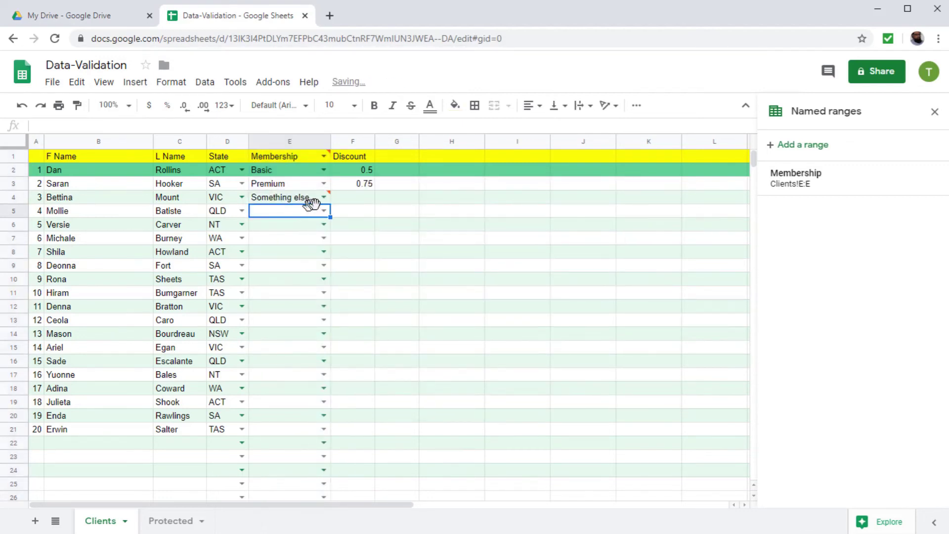
mouse_move(331, 197)
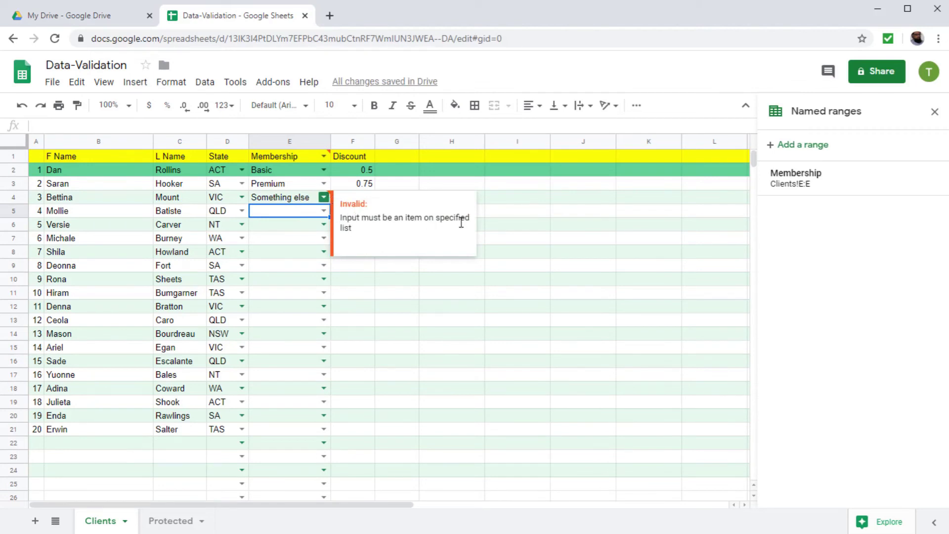
Step: Set E5 to Basic and E4 to Premium, then fill the discount formula down to F5
click(324, 211)
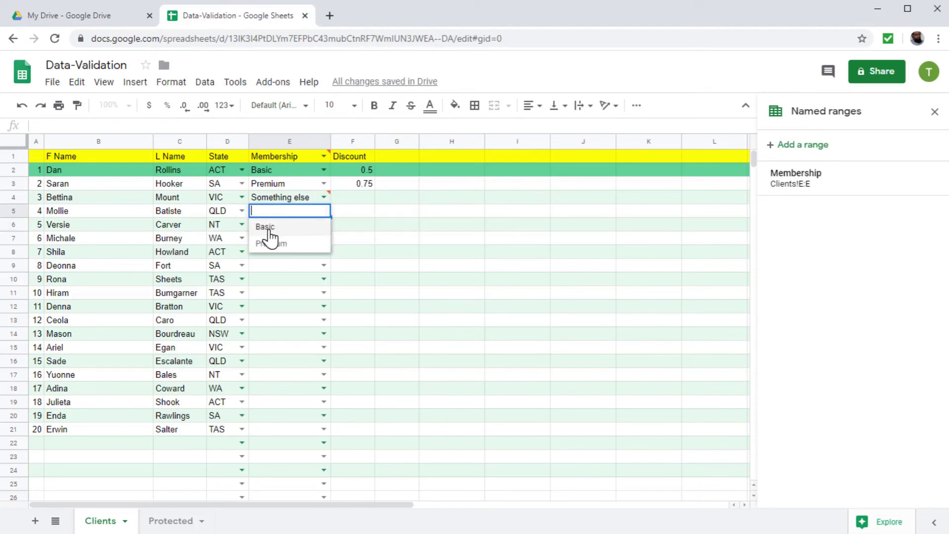
click(270, 232)
click(323, 197)
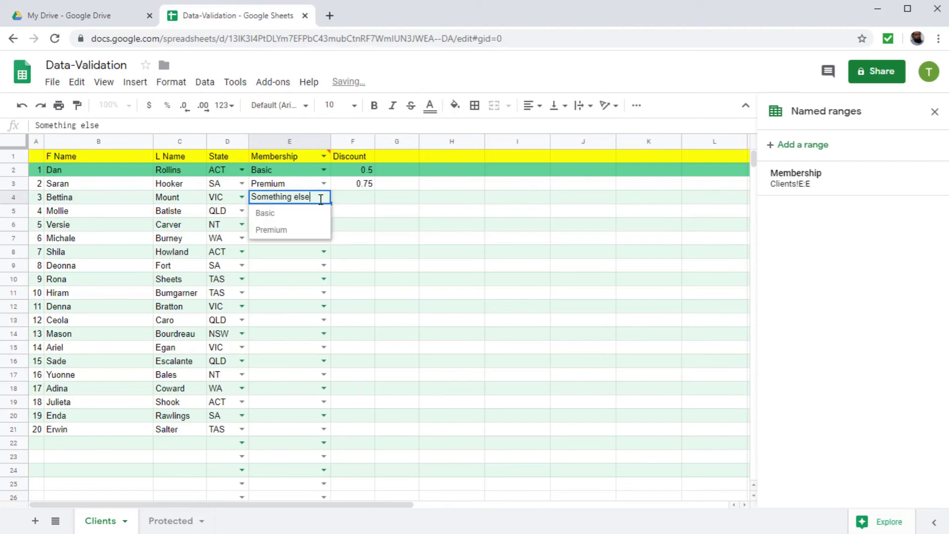
click(271, 230)
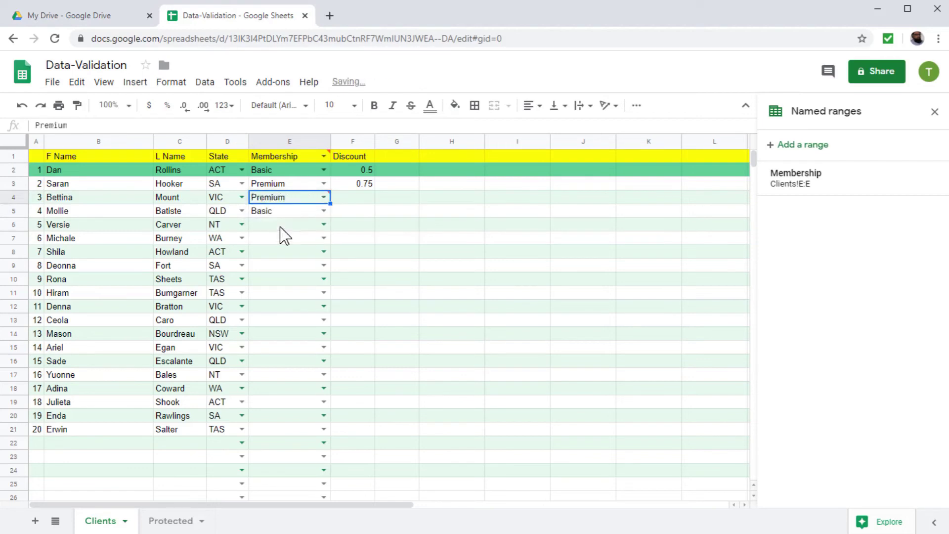
click(369, 185)
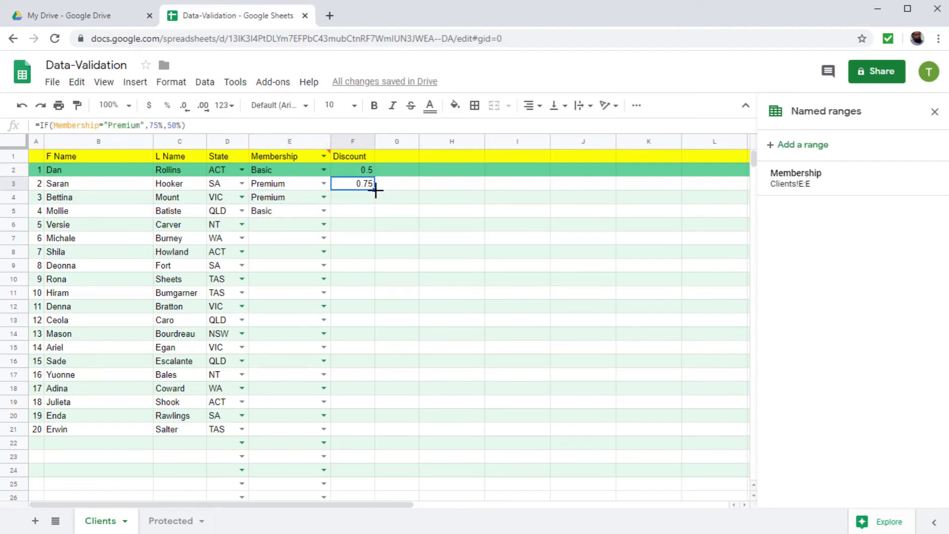
drag(375, 189, 374, 213)
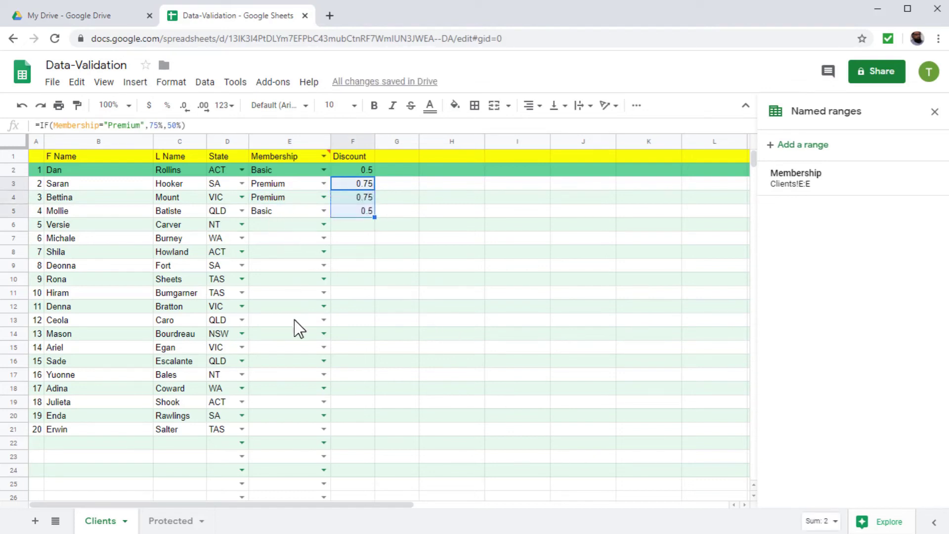
Step: Type the heading Age in G1 and select column G
click(352, 267)
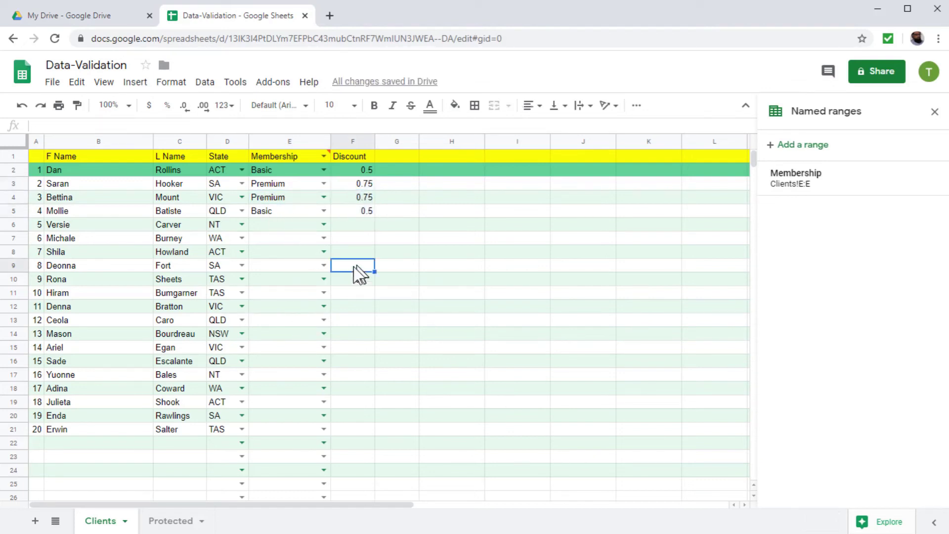
click(389, 156)
text(Age)
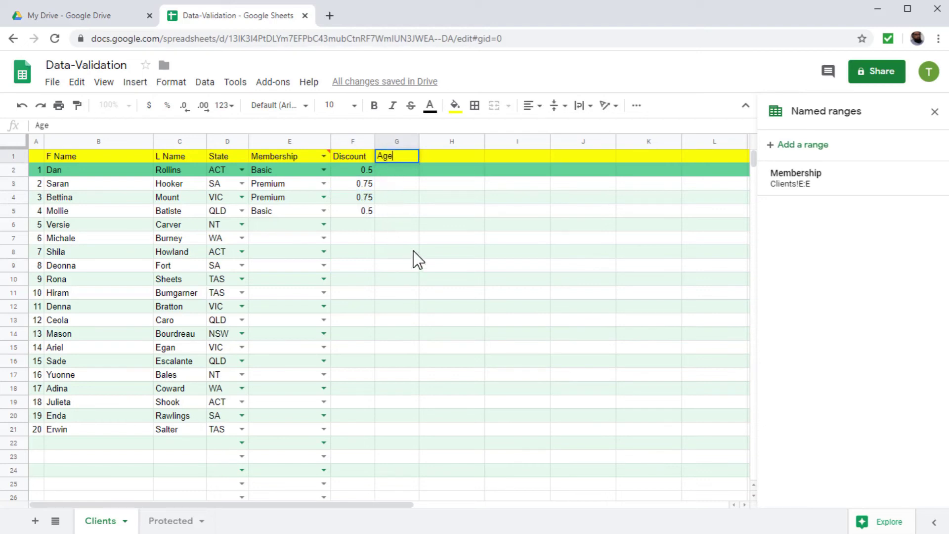
click(414, 238)
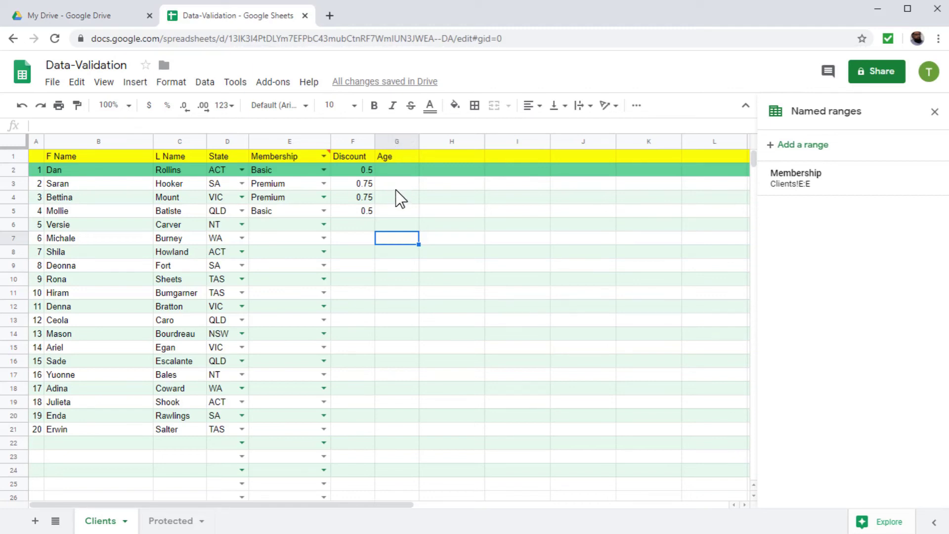
click(388, 142)
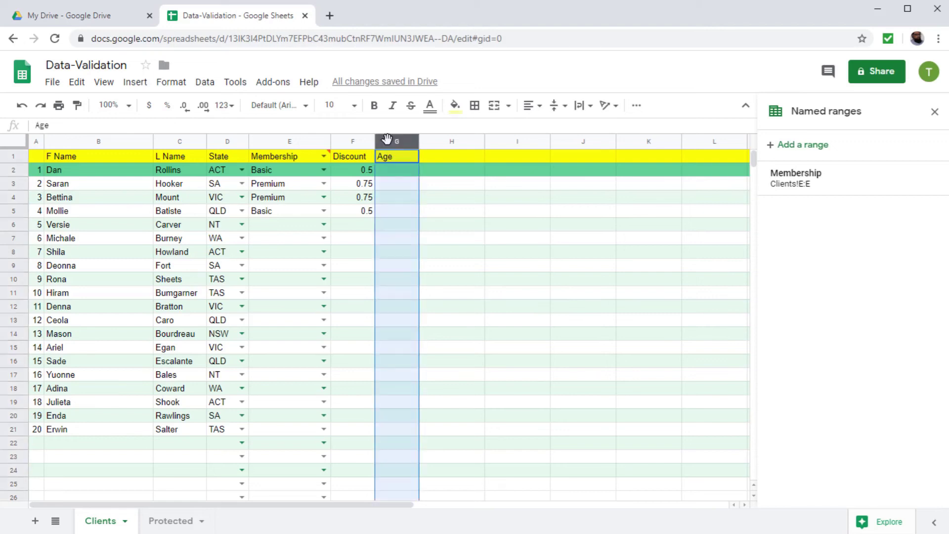
Step: Set the Age column's validation criteria to numbers greater than or equal to 18
click(207, 84)
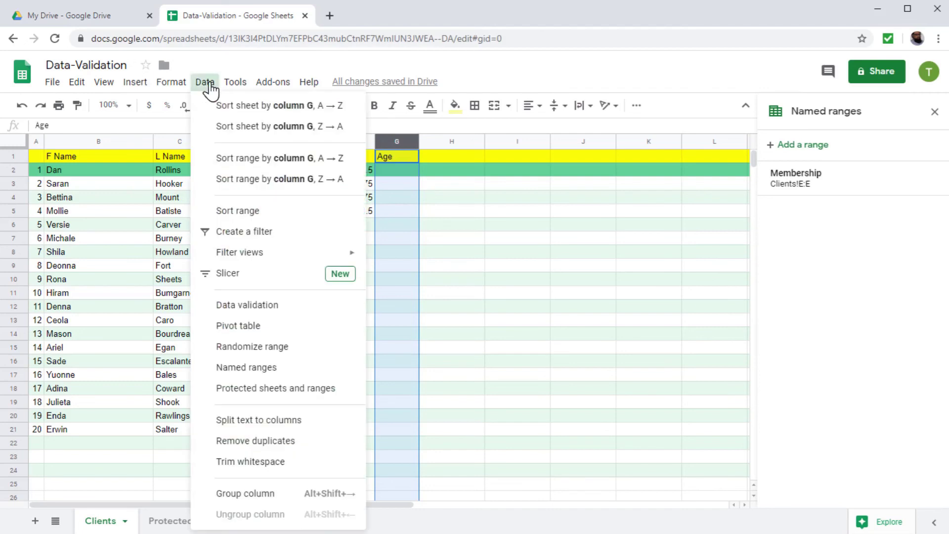
click(250, 306)
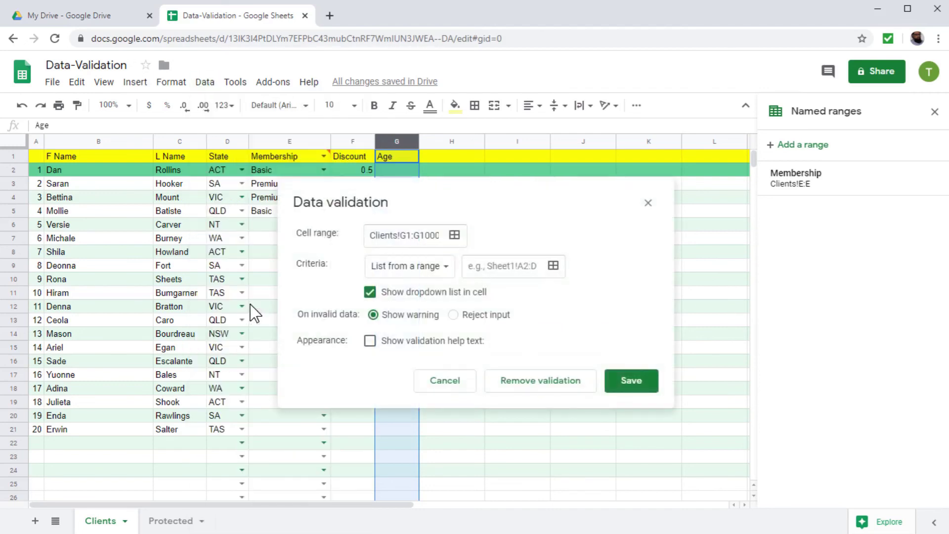
click(434, 267)
click(407, 316)
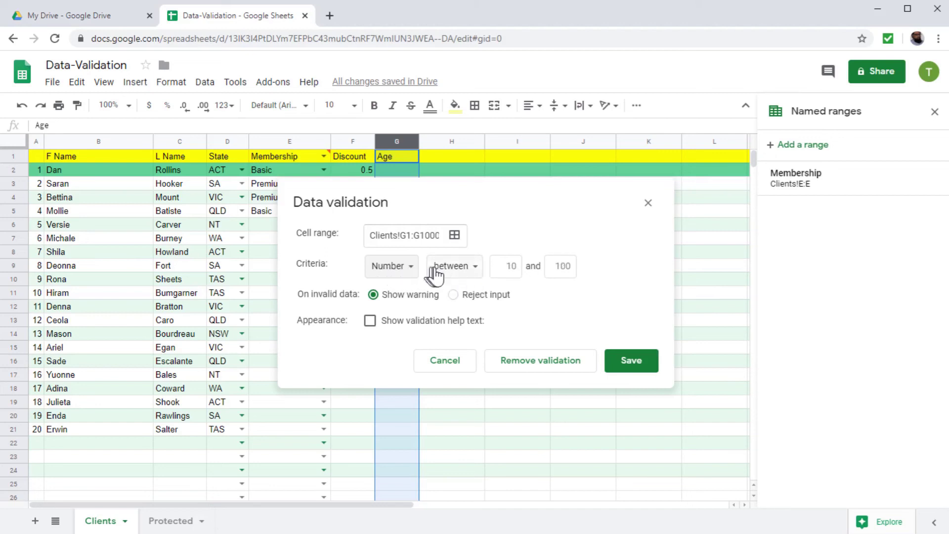
click(475, 270)
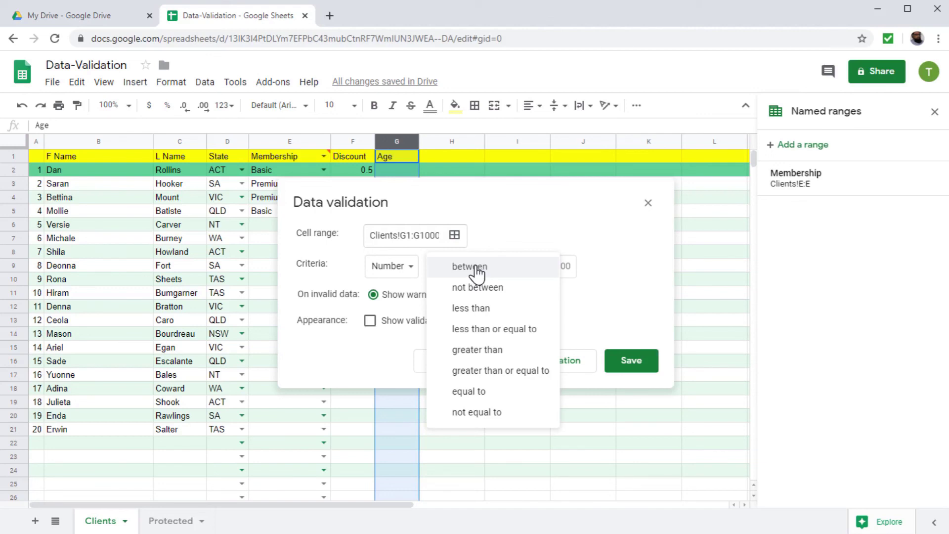
click(508, 371)
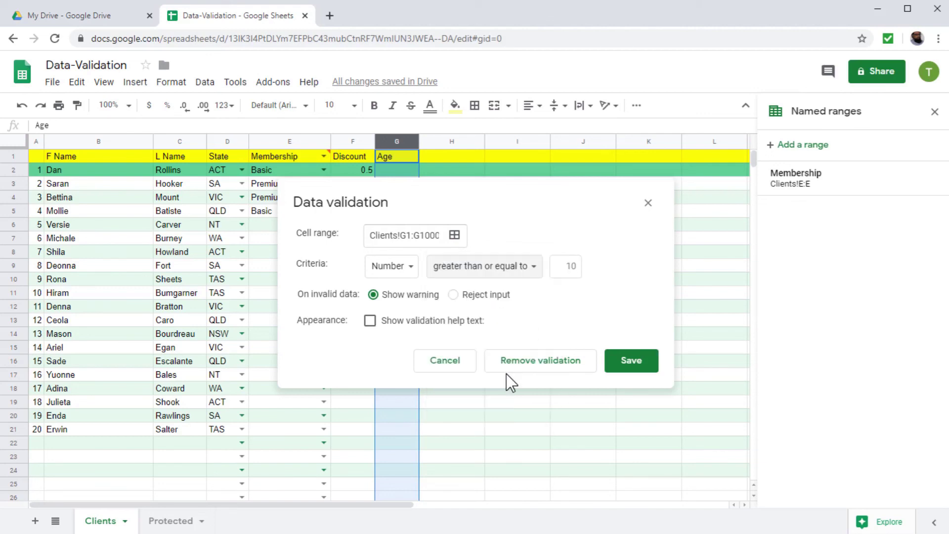
click(573, 266)
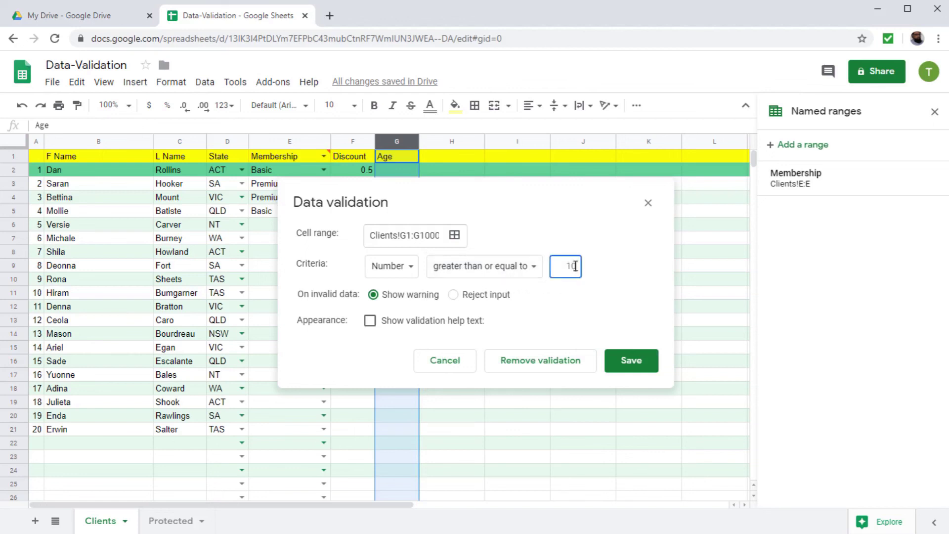
key(BackSpace)
key(BackSpace)
text(18)
Step: Reject invalid input, add help text 'No Minors are Allowed our membership', and save the rule
click(453, 294)
click(370, 322)
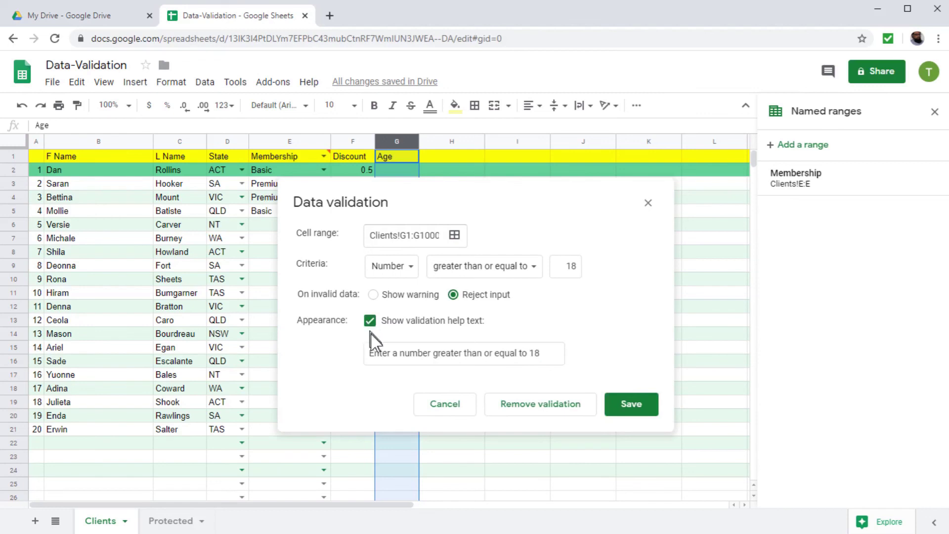
click(370, 358)
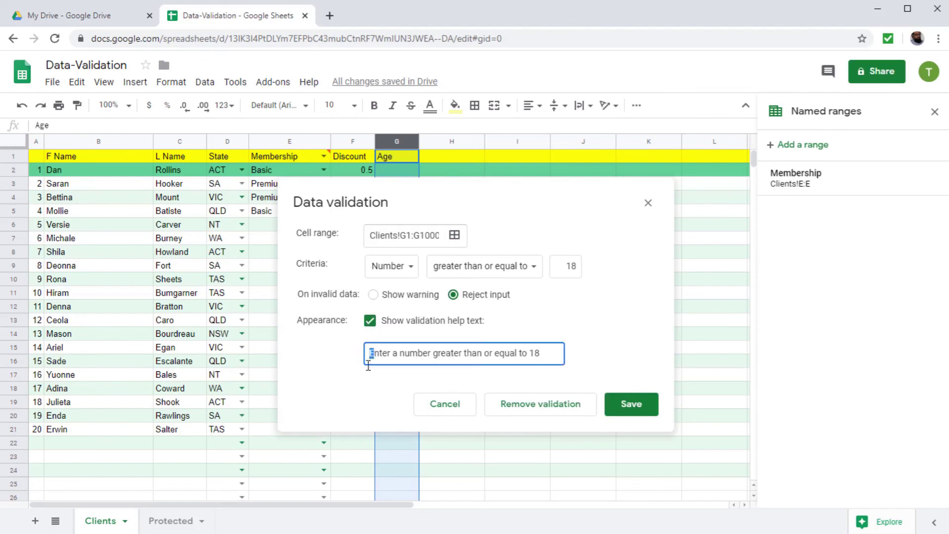
text(No Minors )
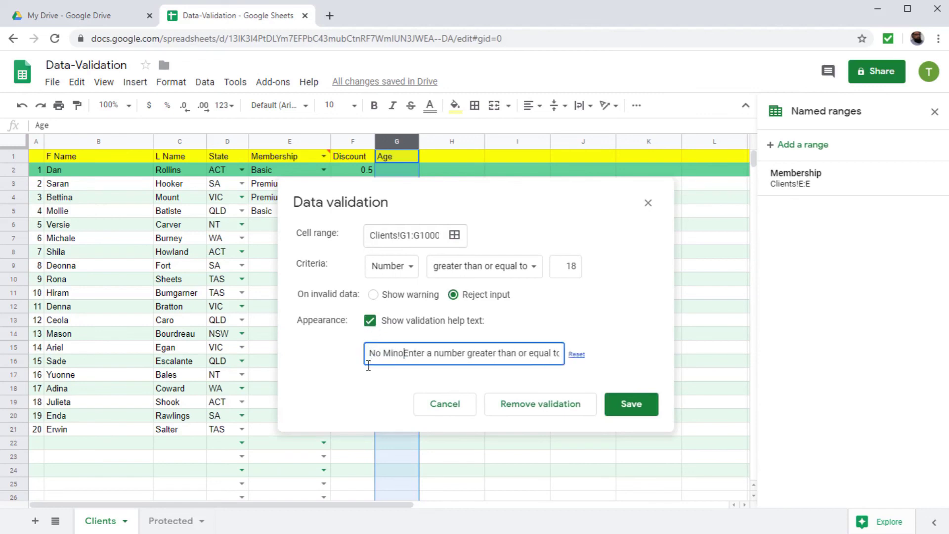
text(are Allow)
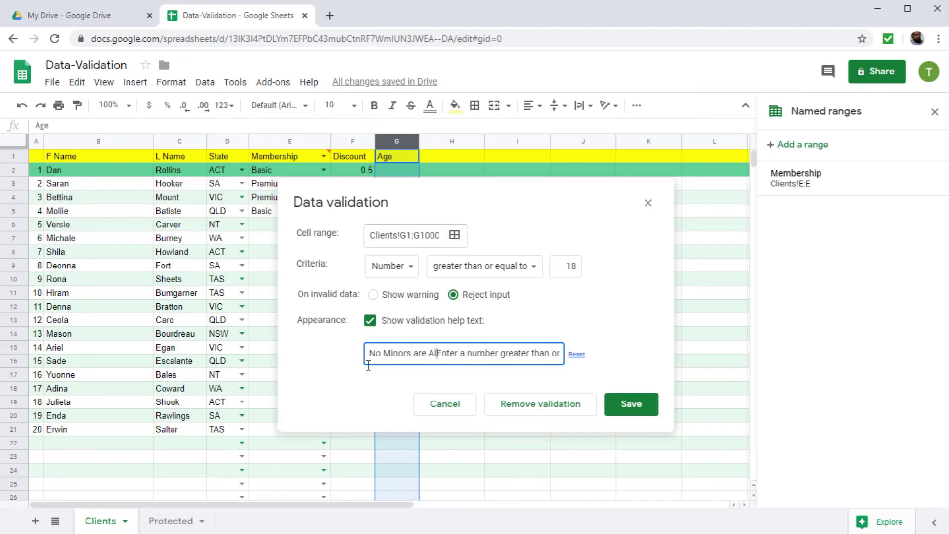
text(ed)
key(ctrl+Delete)
key(ctrl+Delete)
key(ctrl+Delete)
key(ctrl+Delete)
key(ctrl+Delete)
key(ctrl+Delete)
key(ctrl+Delete)
key(ctrl+Delete)
key(ctrl+Delete)
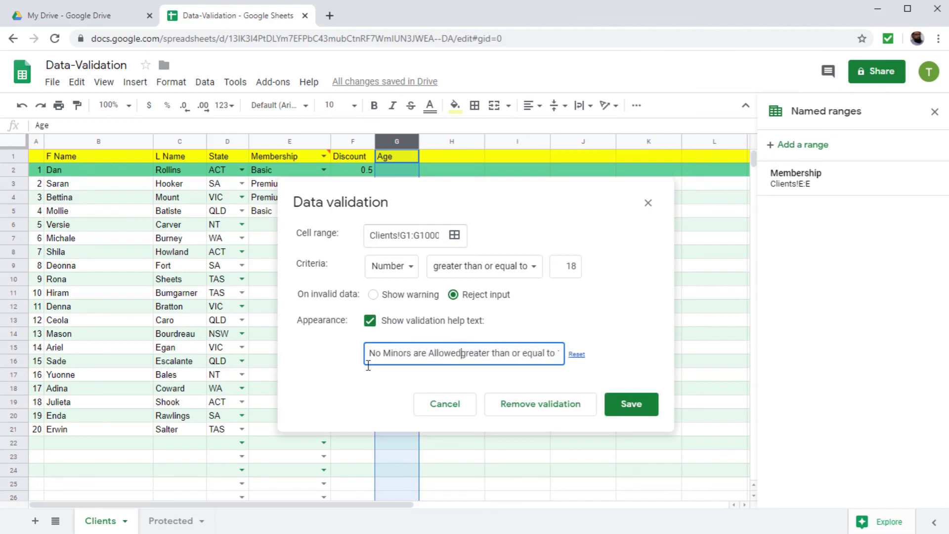
text(our membership)
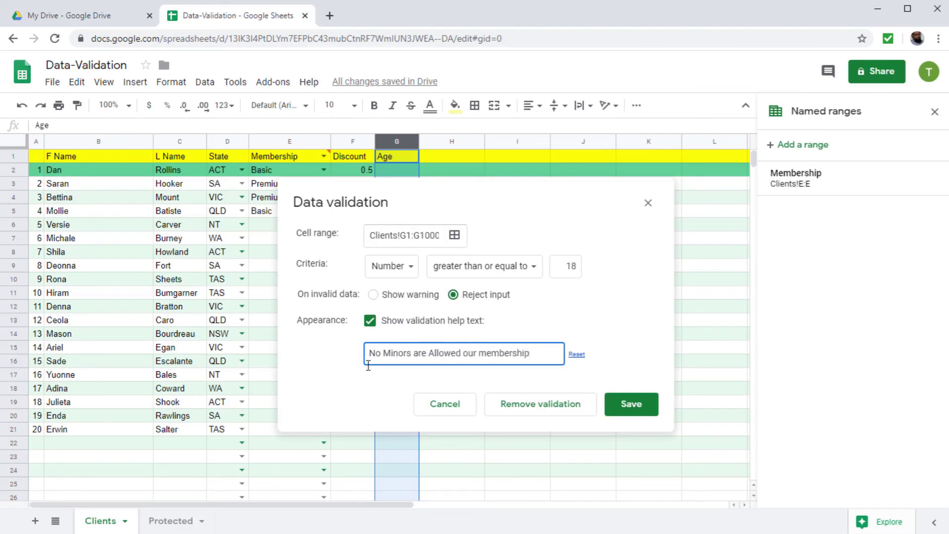
click(631, 418)
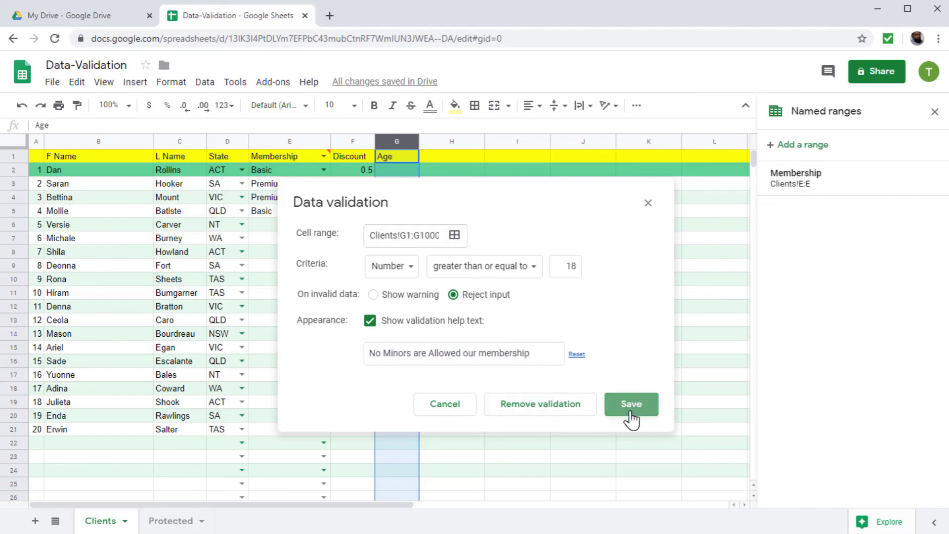
Step: Enter an age of 1 in G2 and dismiss the rejection message
click(415, 252)
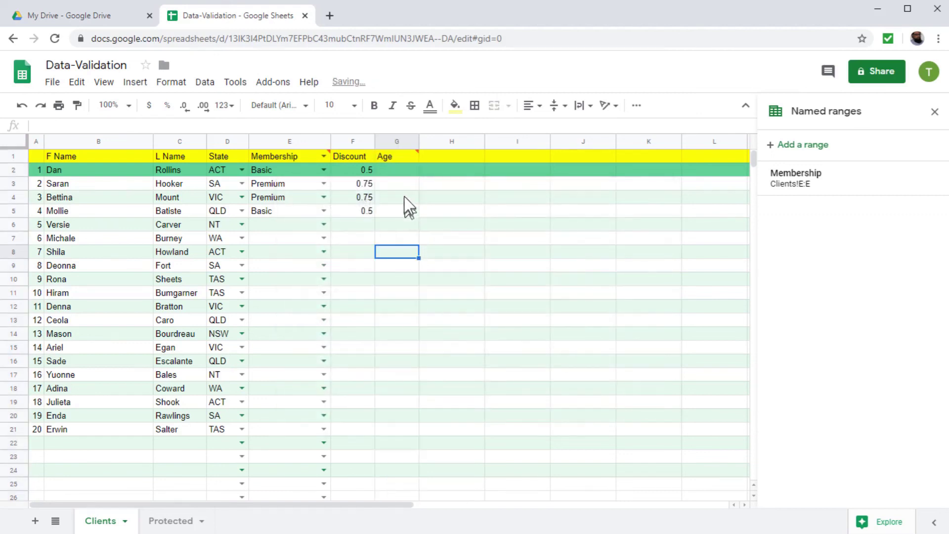
click(407, 174)
text(17)
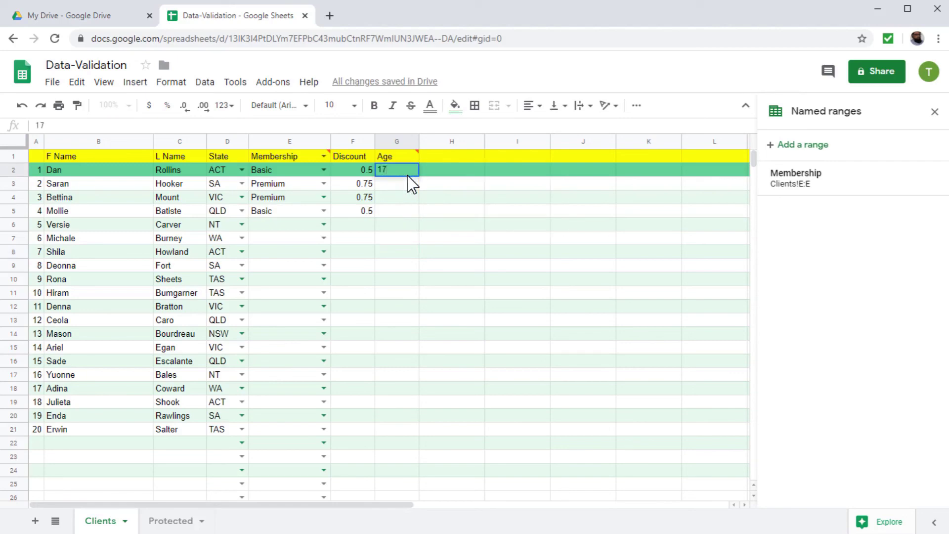
key(Return)
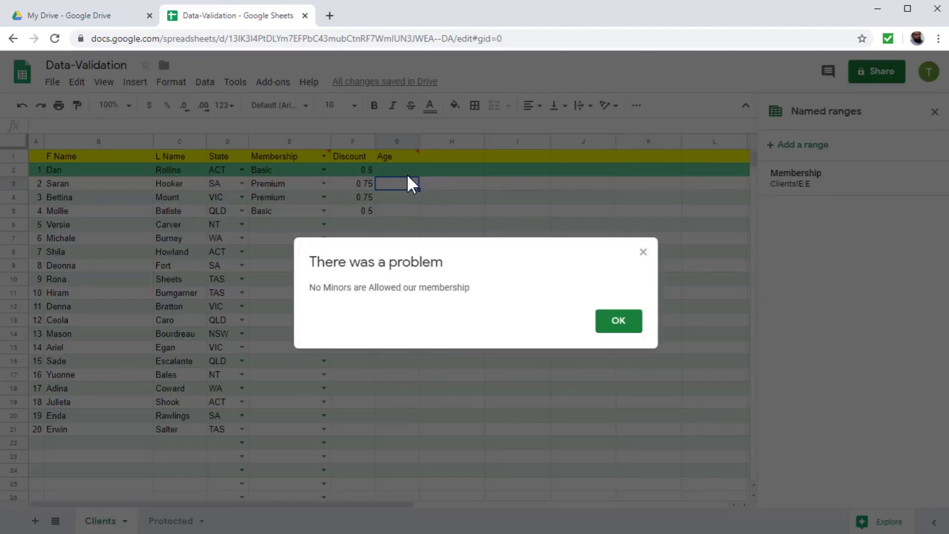
click(628, 328)
Step: Enter age 18 in G3 successfully, then select header row 1
text(18)
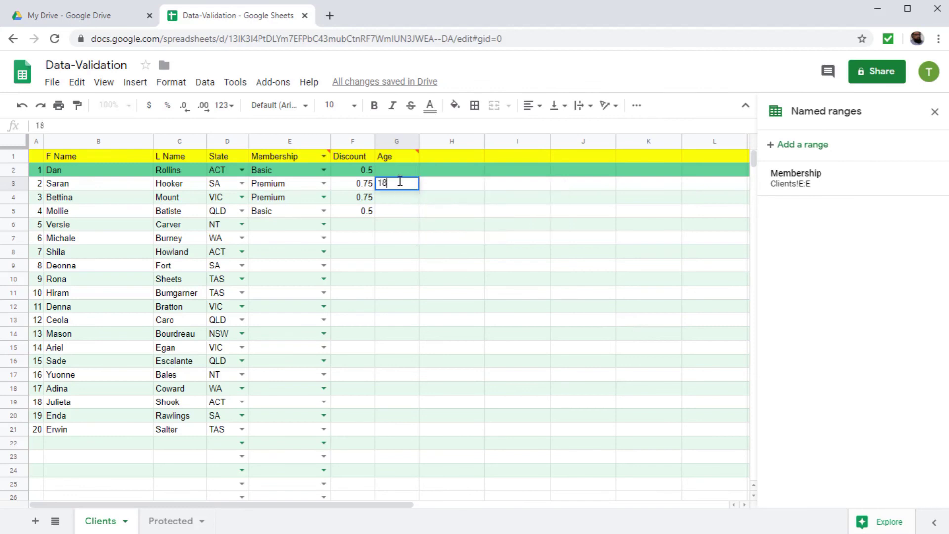
key(Return)
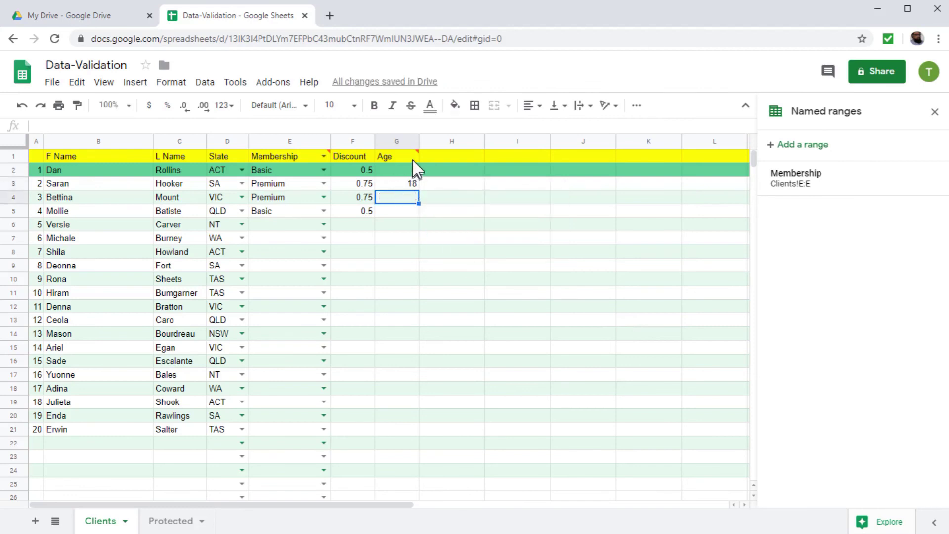
mouse_move(328, 157)
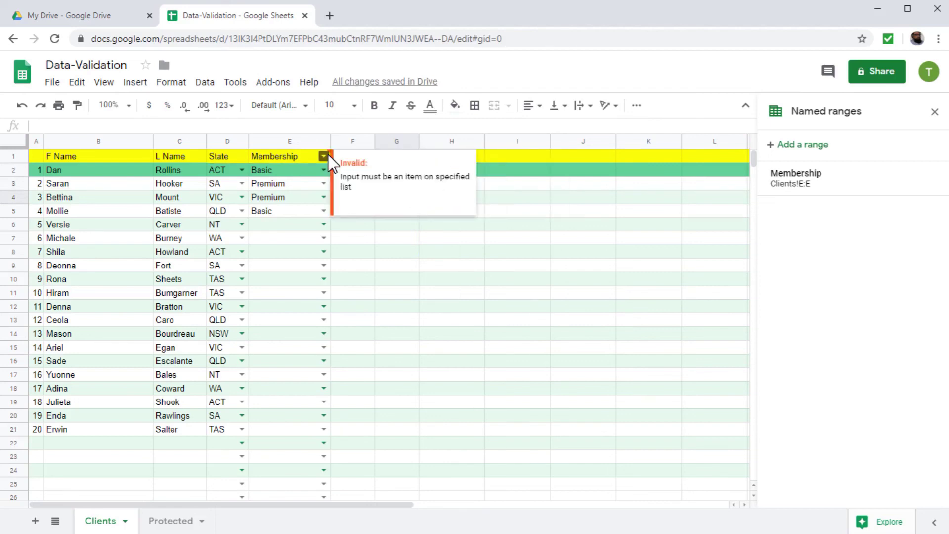
click(13, 156)
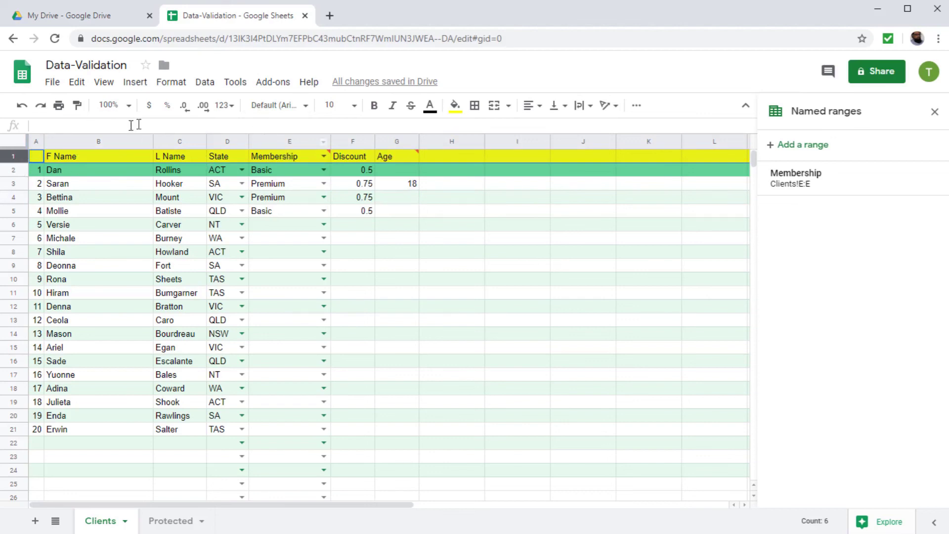
Step: Remove the data validation rules from header row 1 via Data > Data validation
click(207, 92)
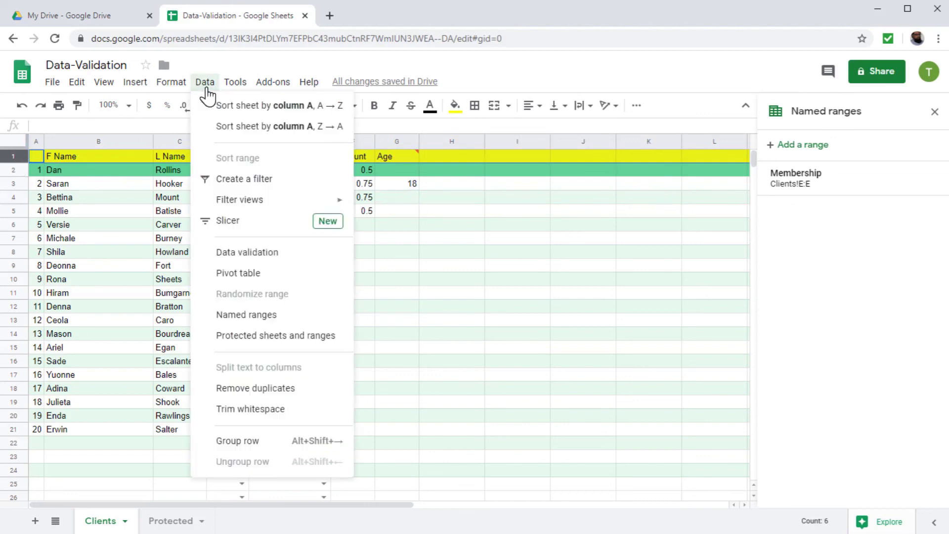
click(247, 256)
click(565, 382)
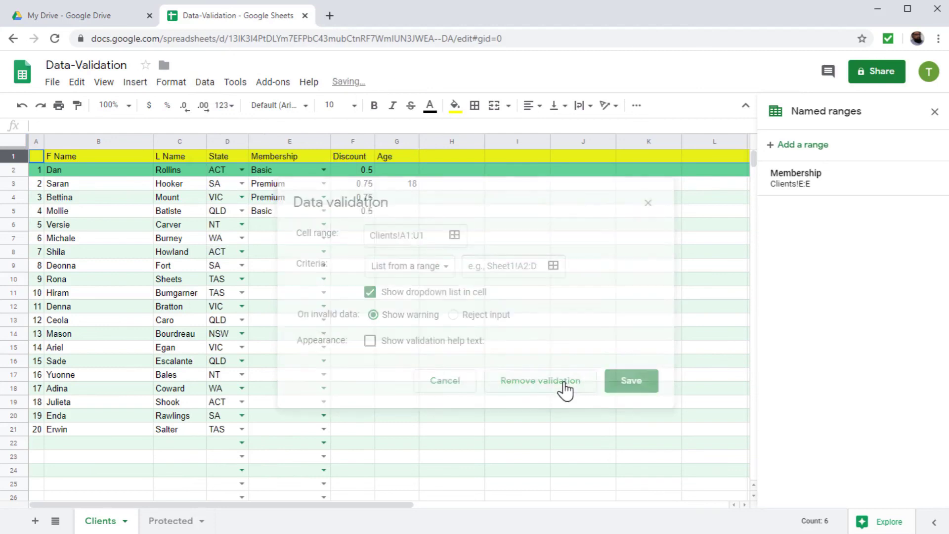
click(435, 280)
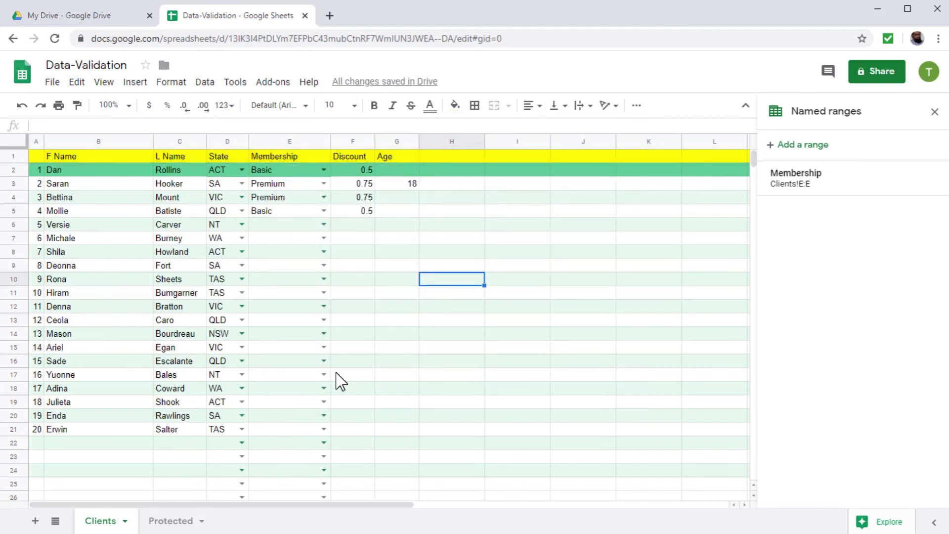